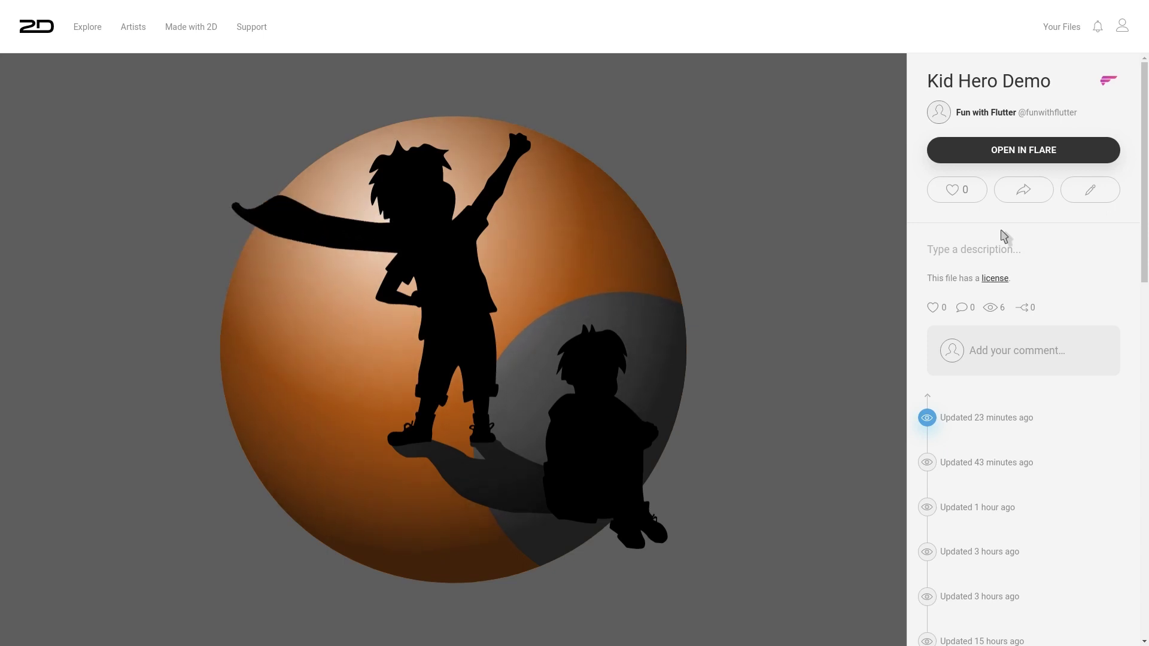
Step: Open Kid Hero Demo, hide the bone overlays, then play Wind and pause at 00:01:03
click(989, 157)
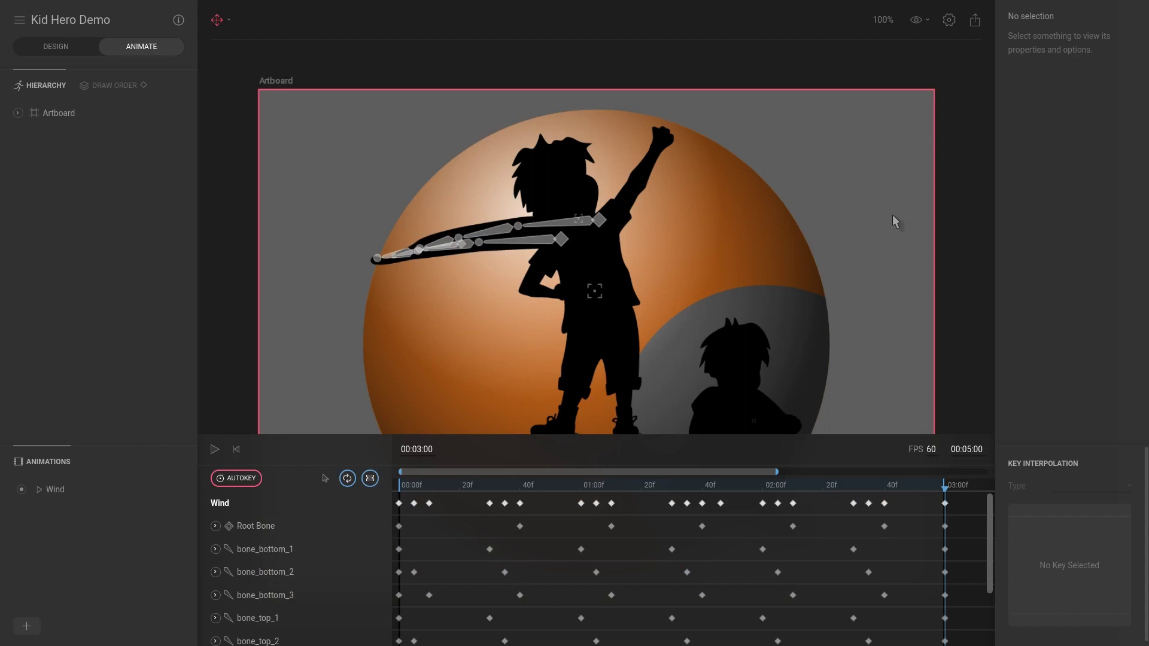
drag(892, 214, 857, 164)
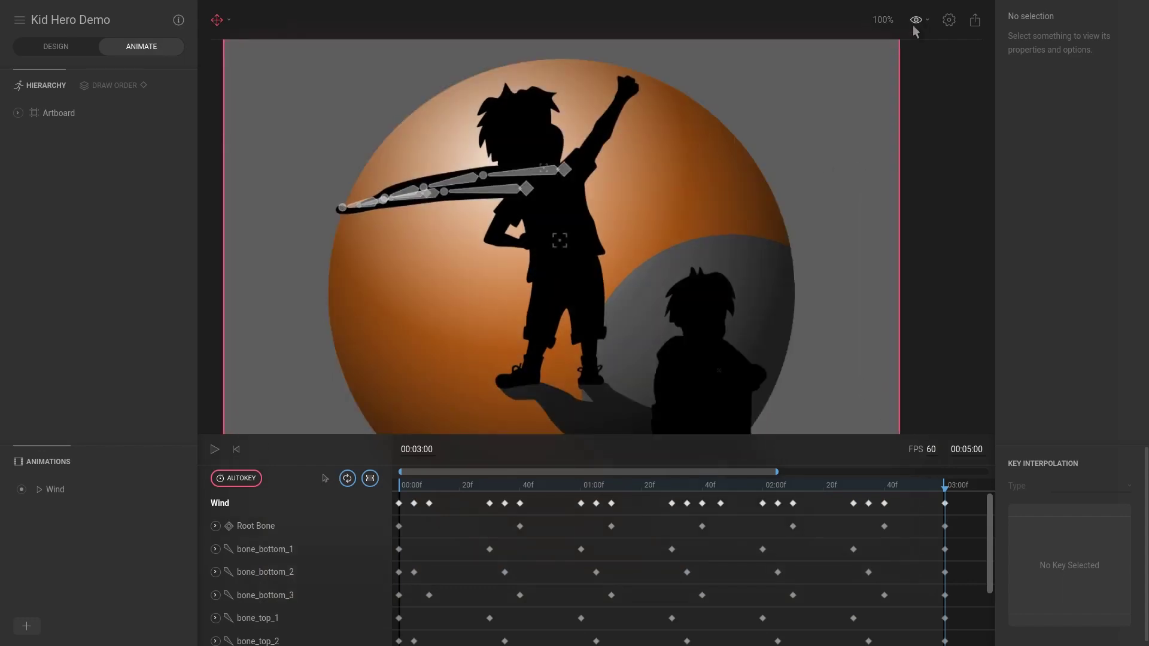
click(923, 26)
click(878, 81)
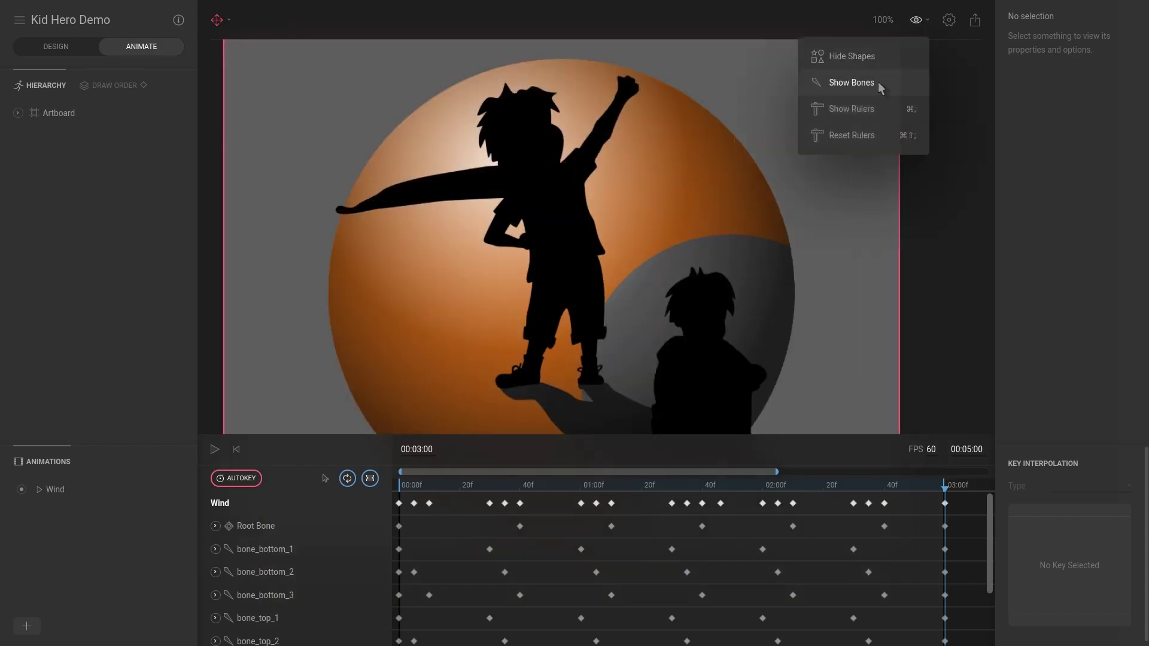
key(space)
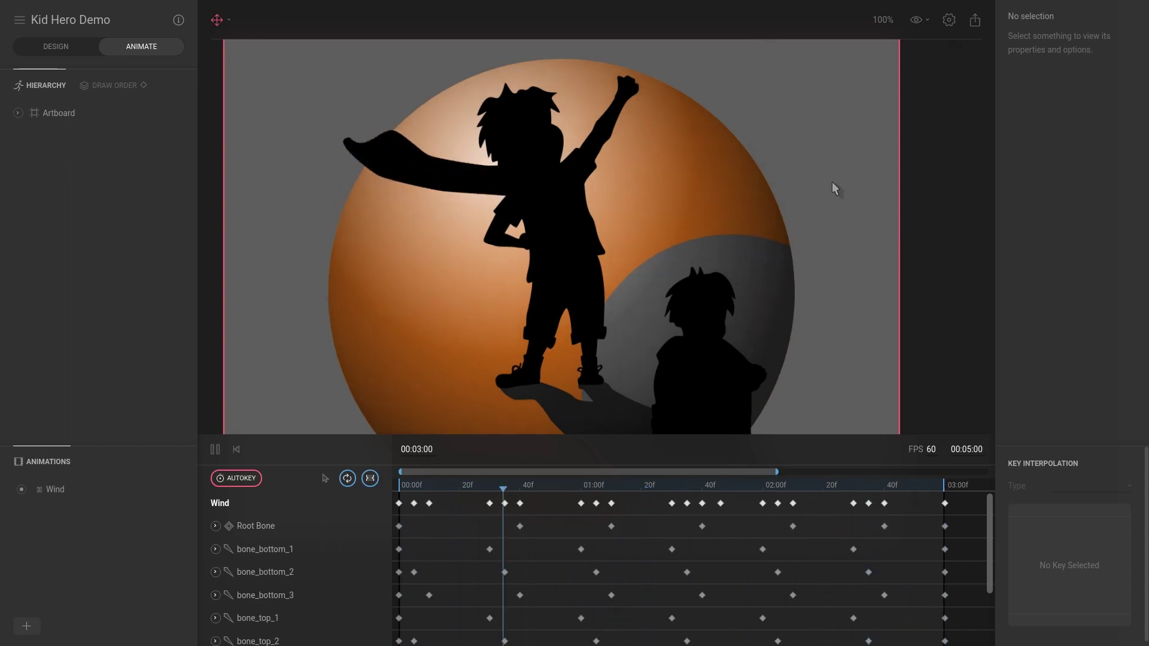
key(space)
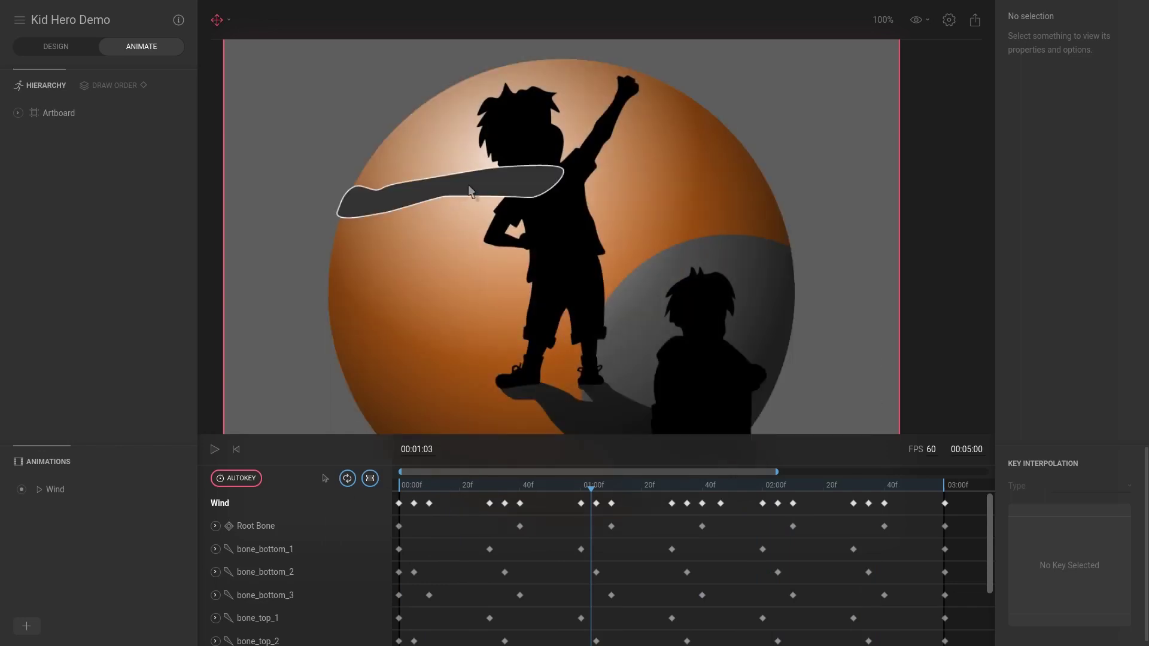
Step: Widen the timeline to the full Wind duration and rewind the playhead to 00:00:00
scroll(417, 510, down, 3)
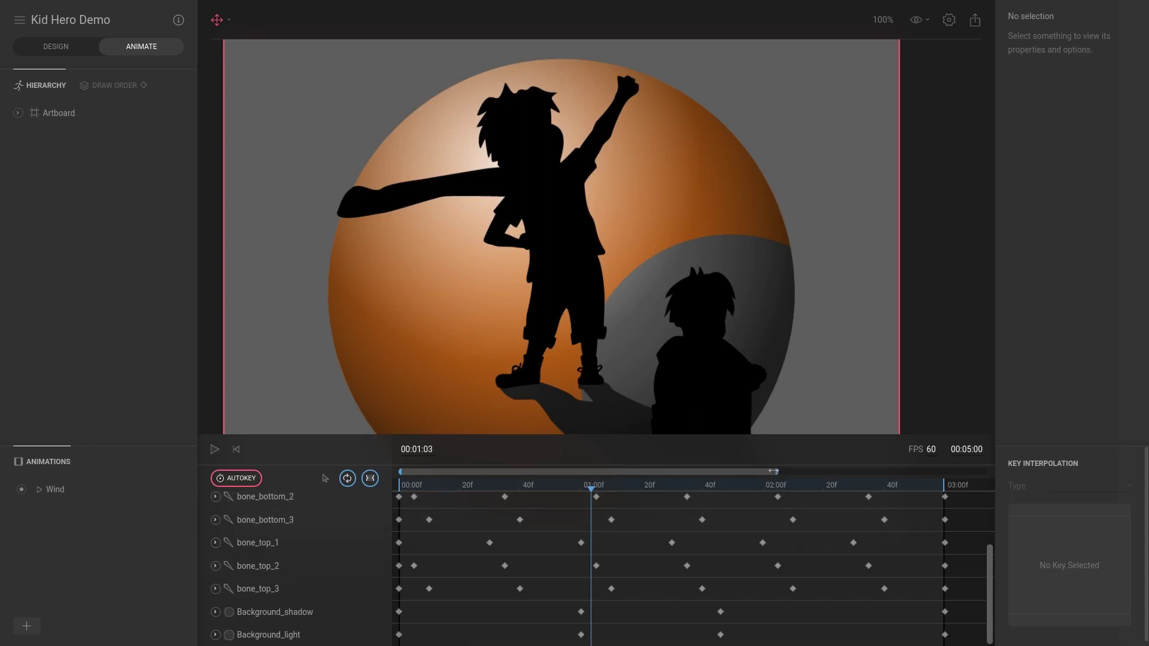
drag(774, 472, 987, 471)
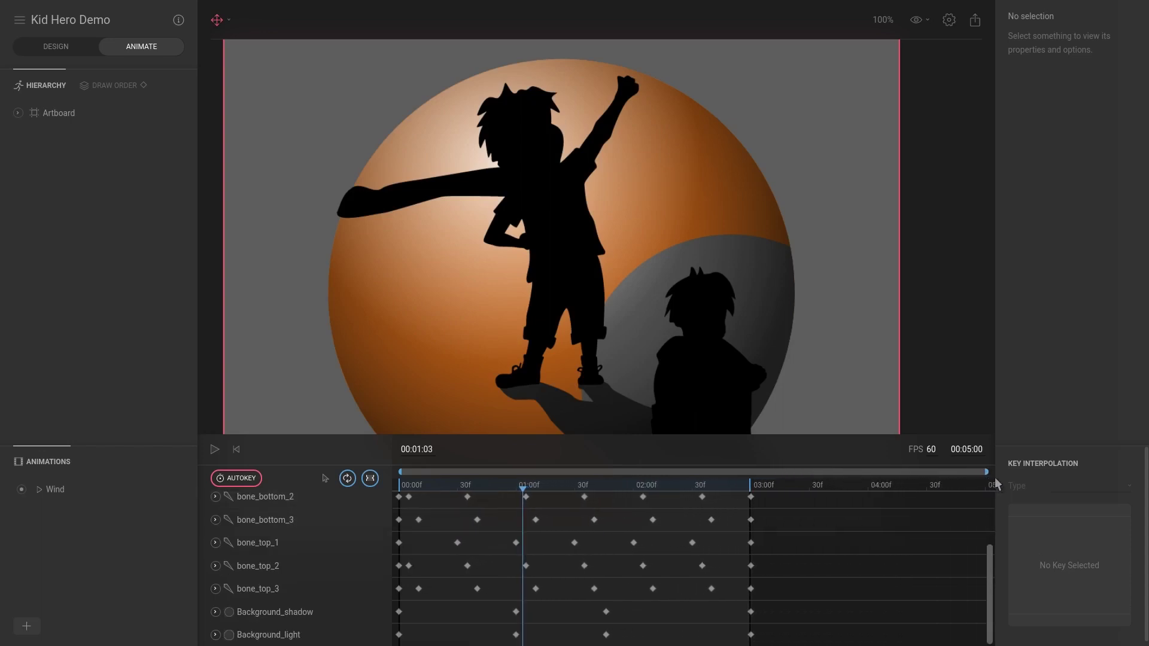
drag(523, 486, 389, 489)
scroll(296, 533, up, 3)
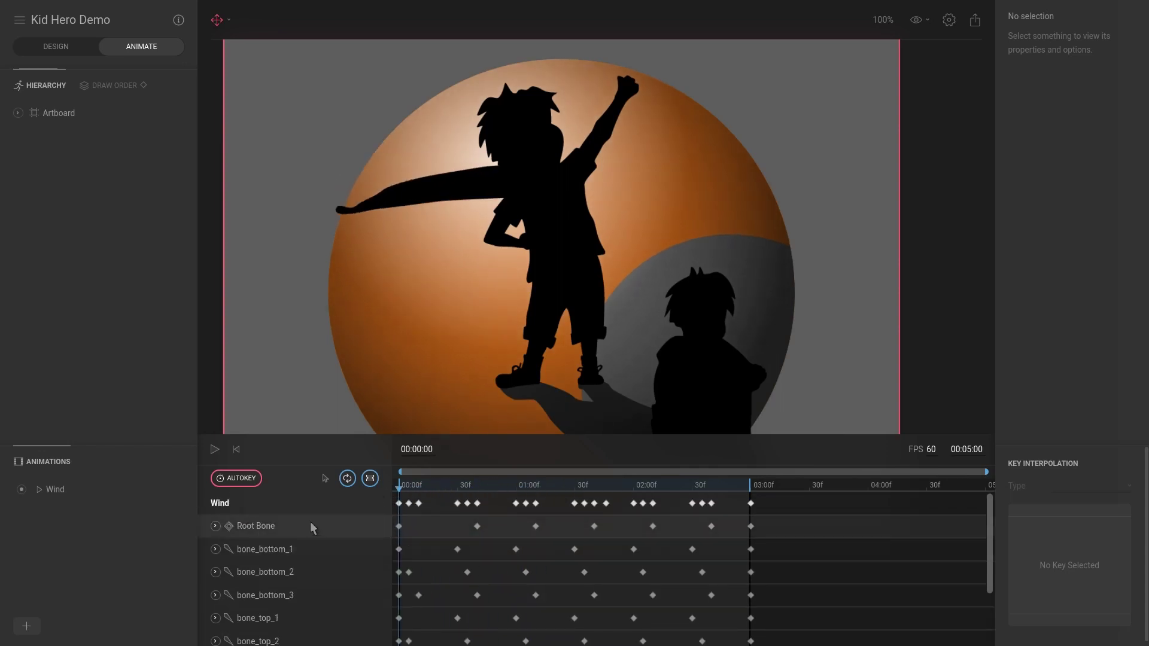
scroll(304, 537, down, 3)
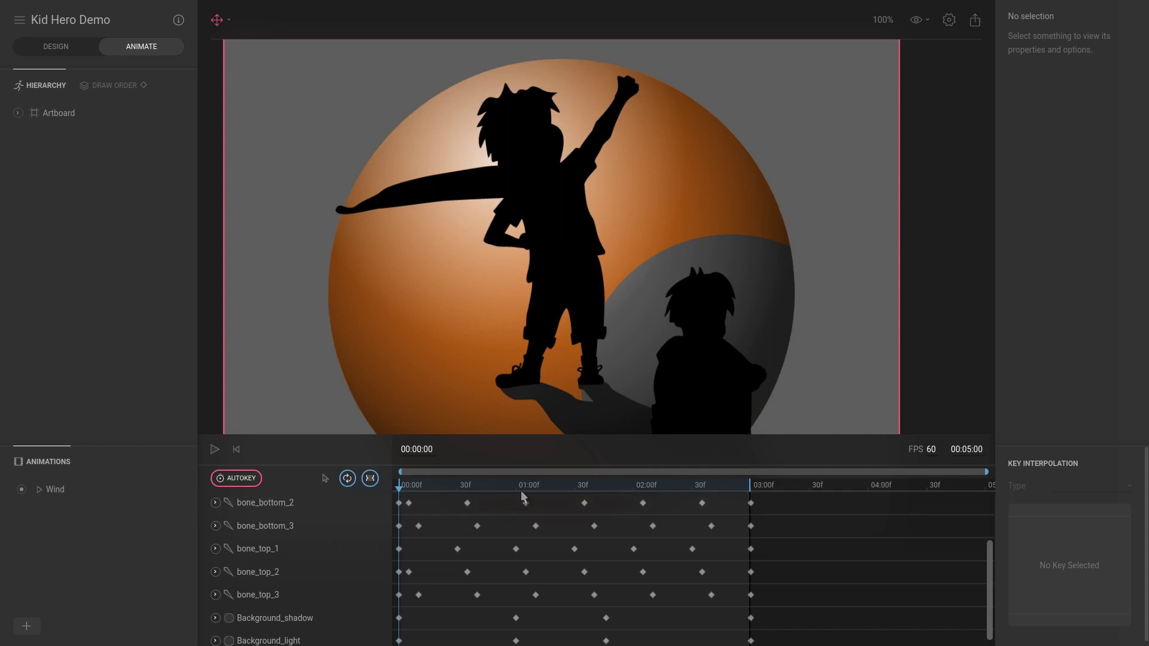
scroll(530, 497, up, 3)
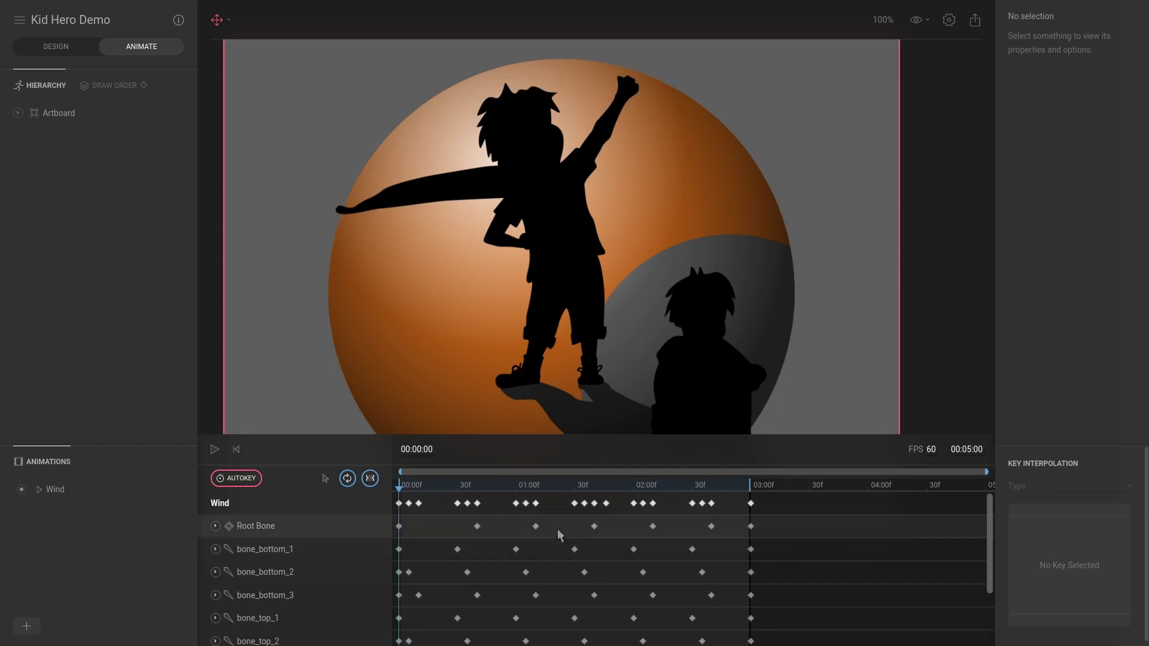
Step: Select the cape and turn the bone overlays back on from the eye menu
click(486, 193)
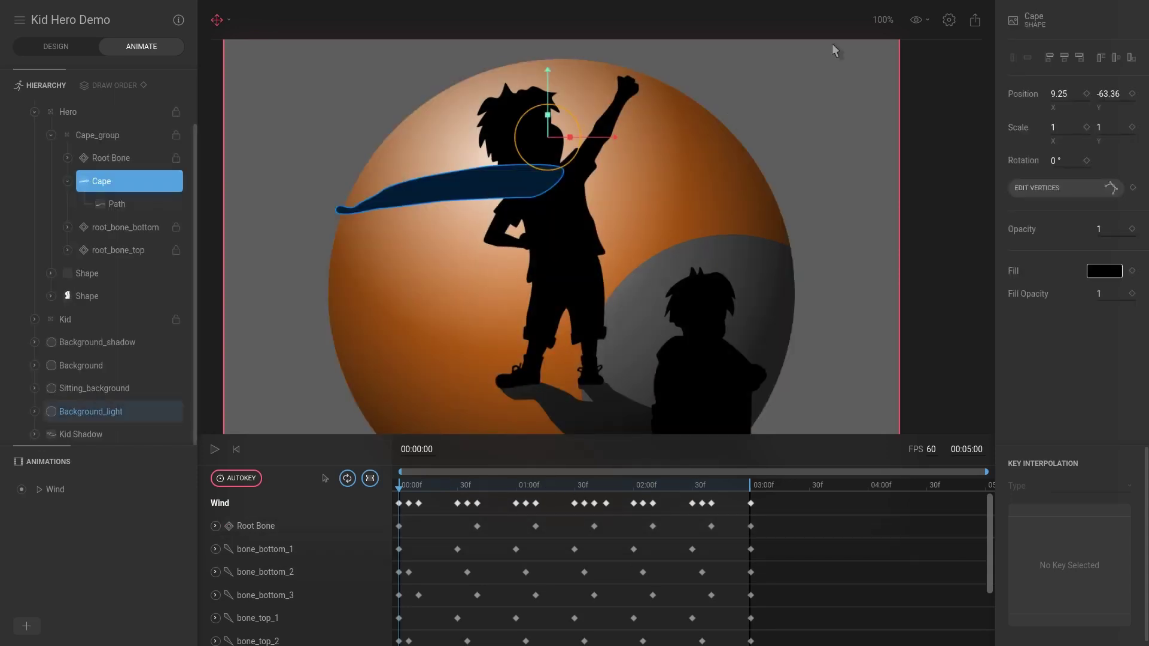
click(917, 20)
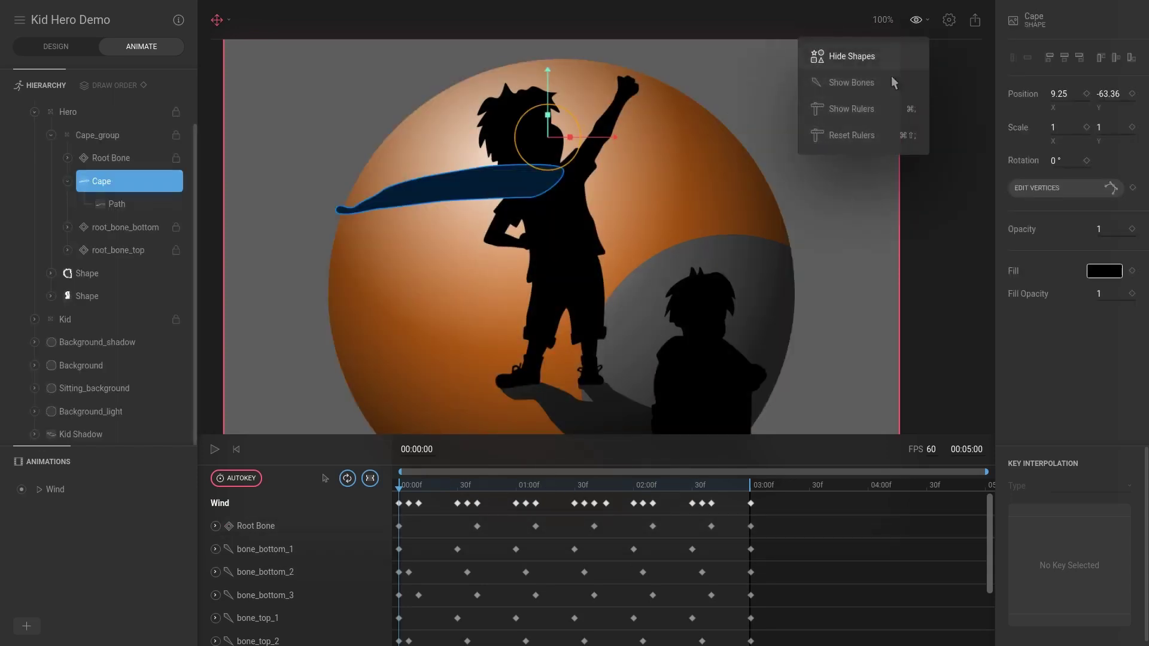
click(860, 87)
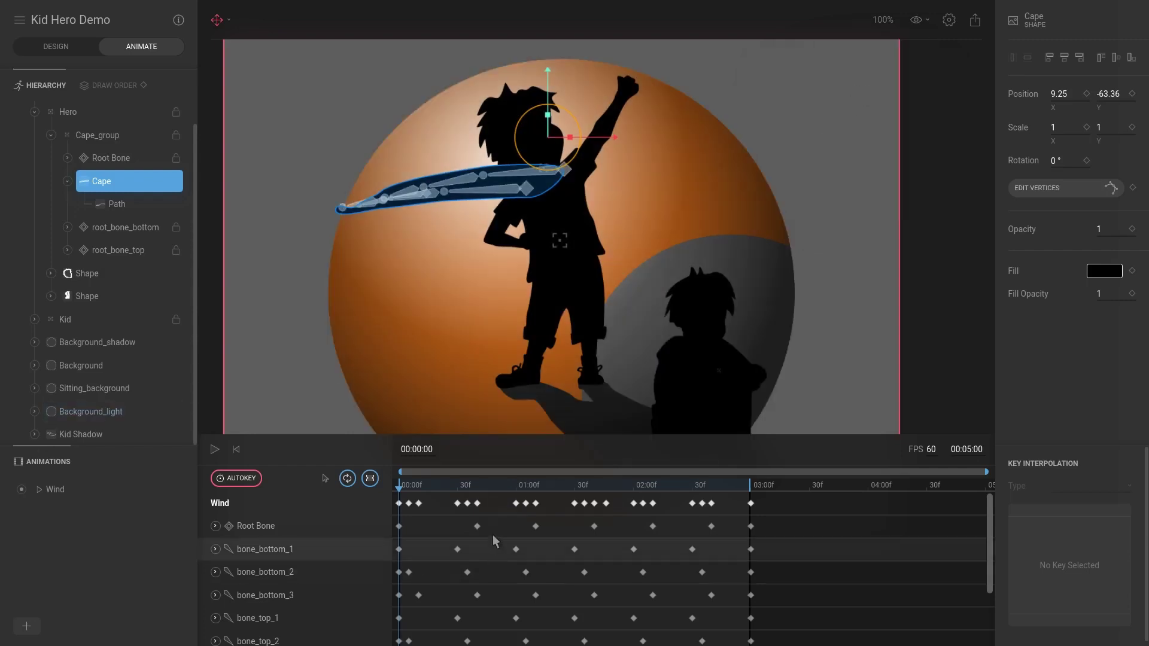
Step: Scrub through the cape's motion to 00:00:48 and expand the Root Bone's Translation tracks
drag(498, 486, 523, 489)
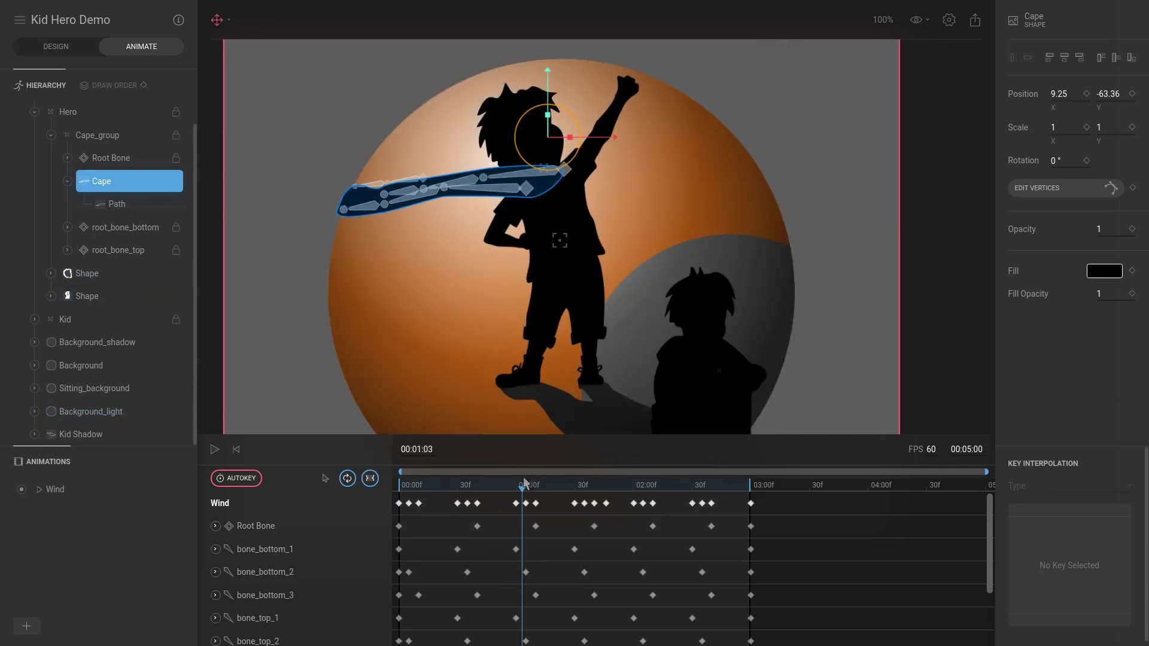
drag(524, 486, 563, 473)
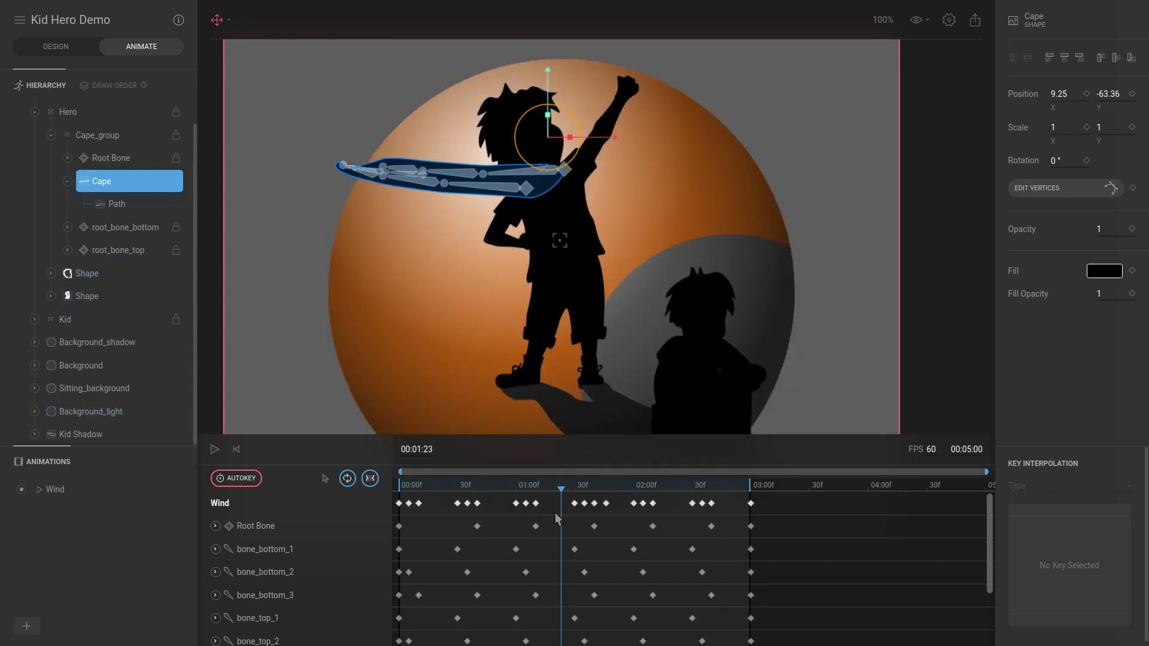
drag(562, 488, 466, 483)
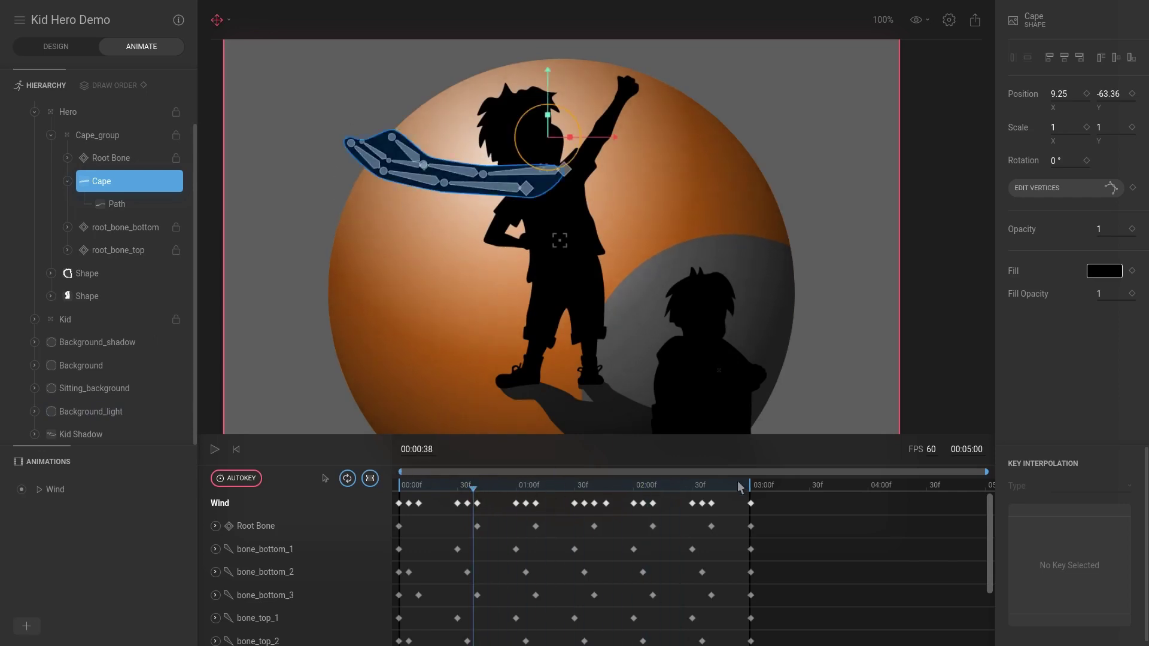
drag(736, 486, 492, 490)
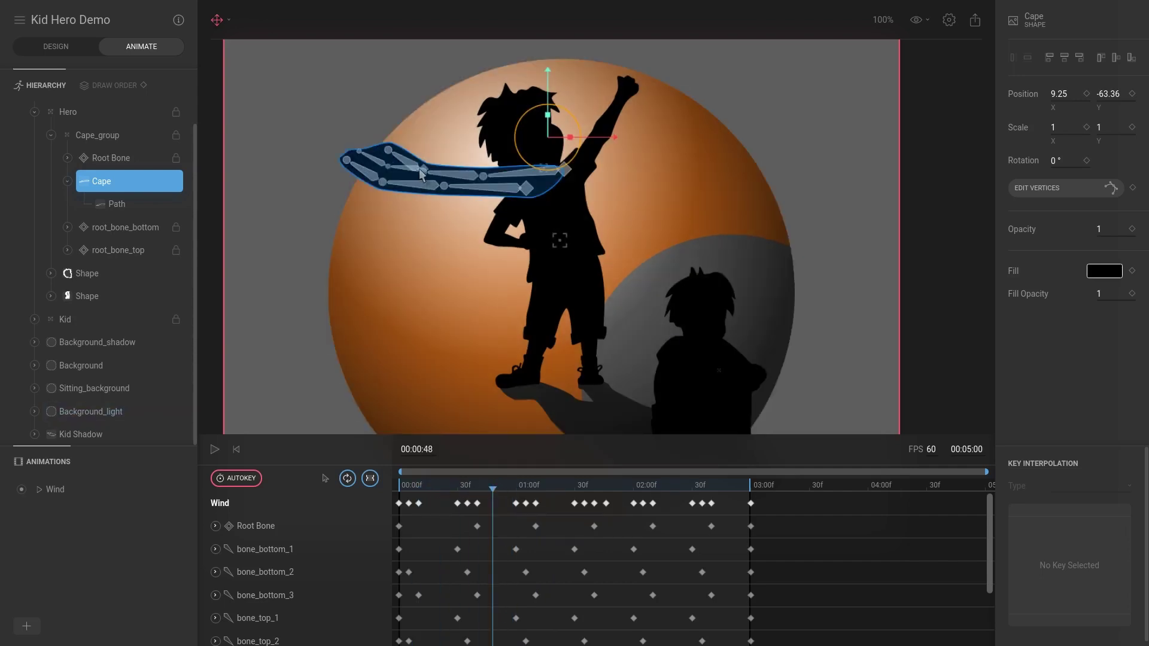
click(251, 527)
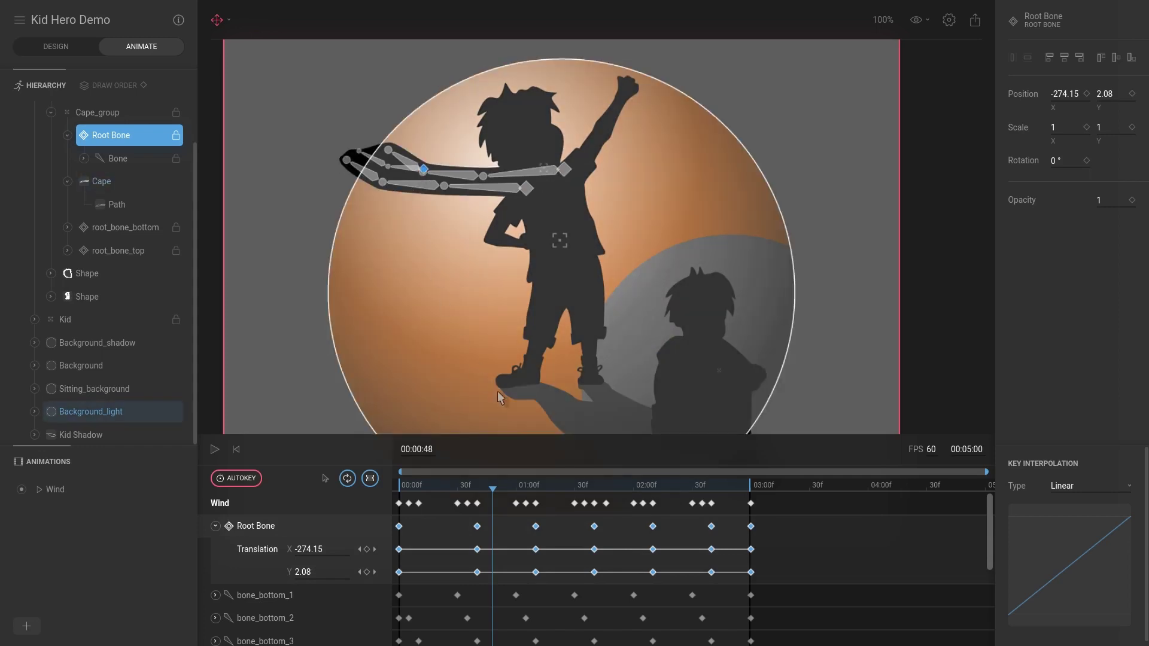
Step: Compare Root Bone positions at 01:03 and 00:32, then switch to Design mode
drag(492, 489, 531, 491)
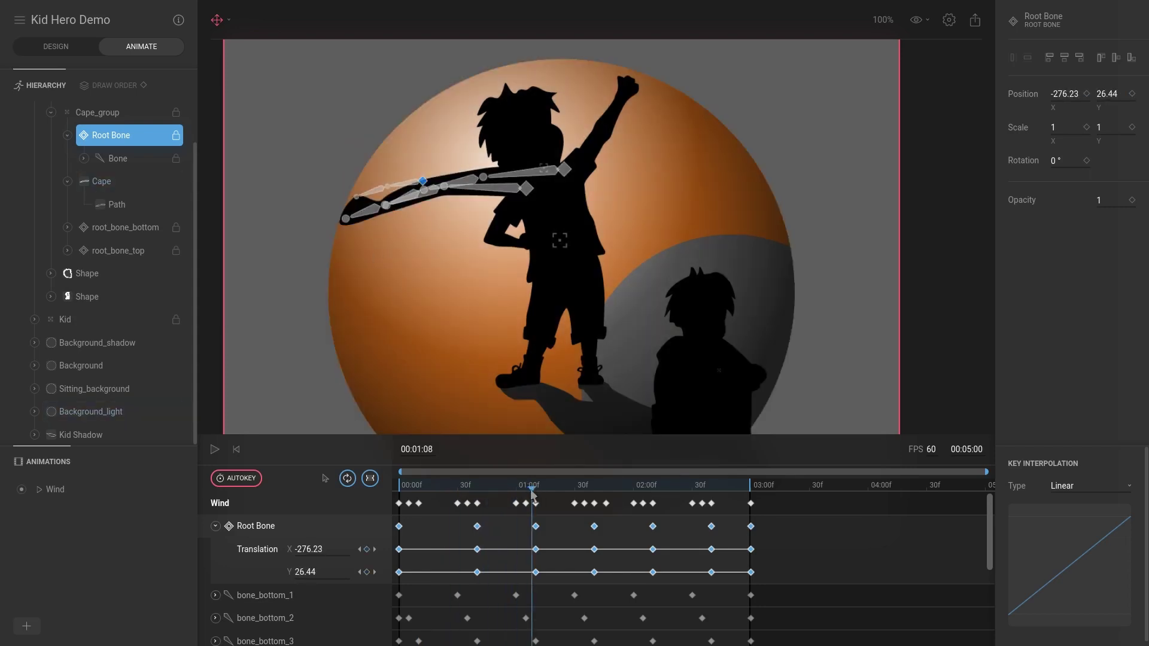
drag(535, 495, 523, 491)
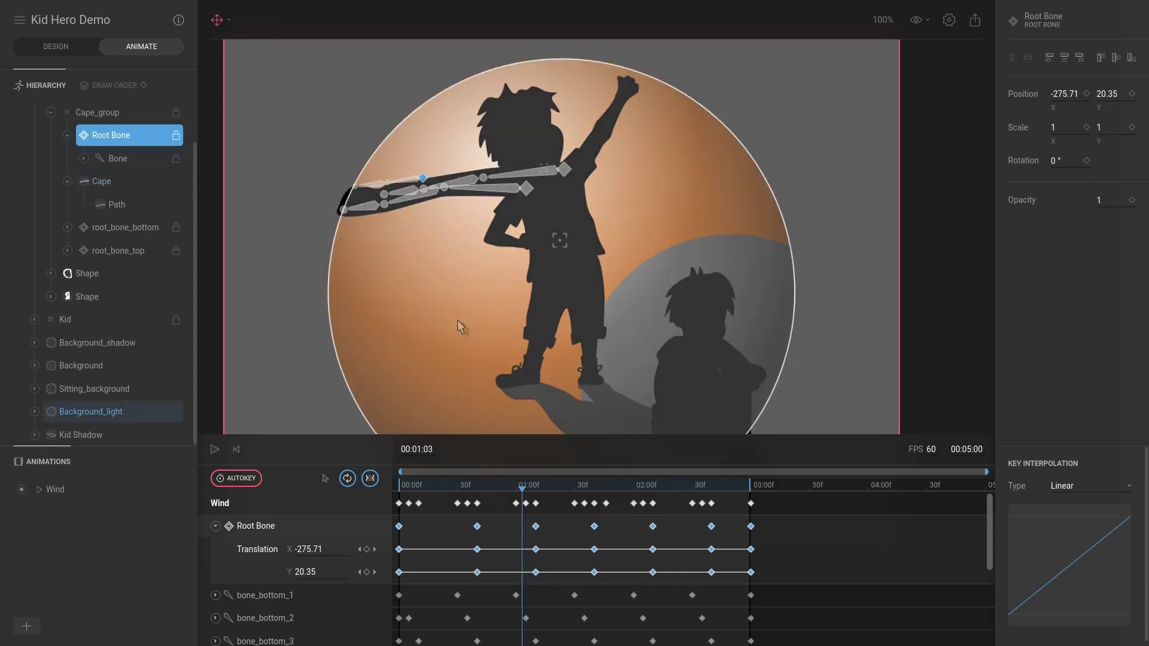
drag(536, 492, 462, 492)
key(Tab)
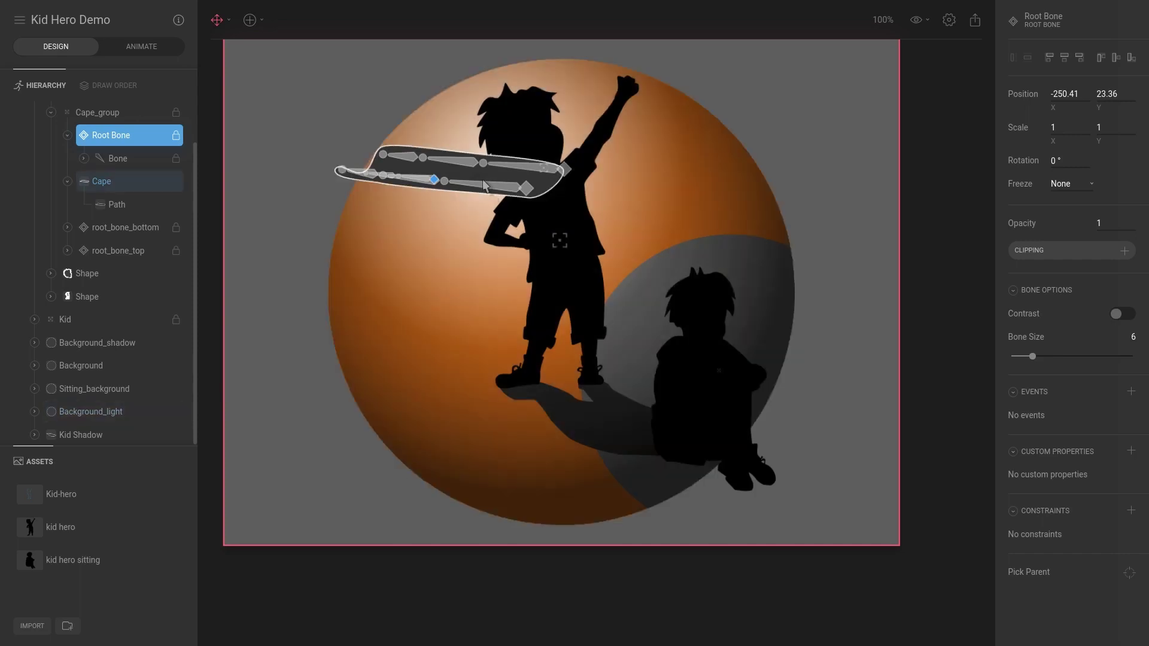
Step: Scroll to the top of the Hierarchy, select Hero, and collapse Cape_group
scroll(493, 204, up, 1)
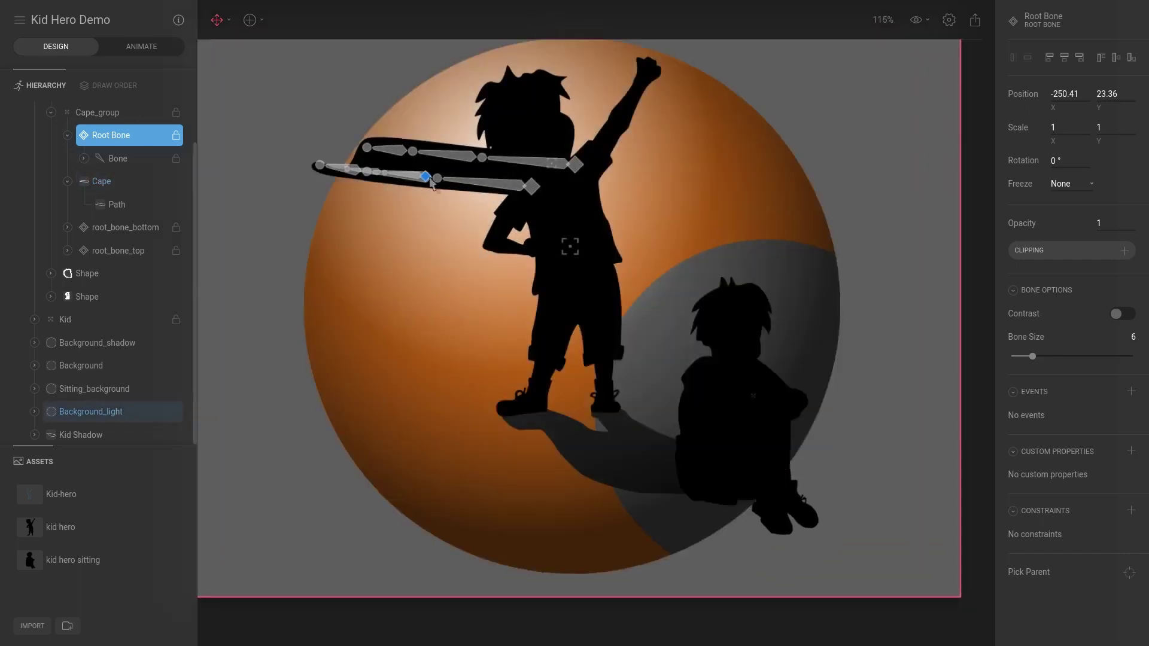
scroll(124, 150, up, 1)
scroll(124, 151, up, 1)
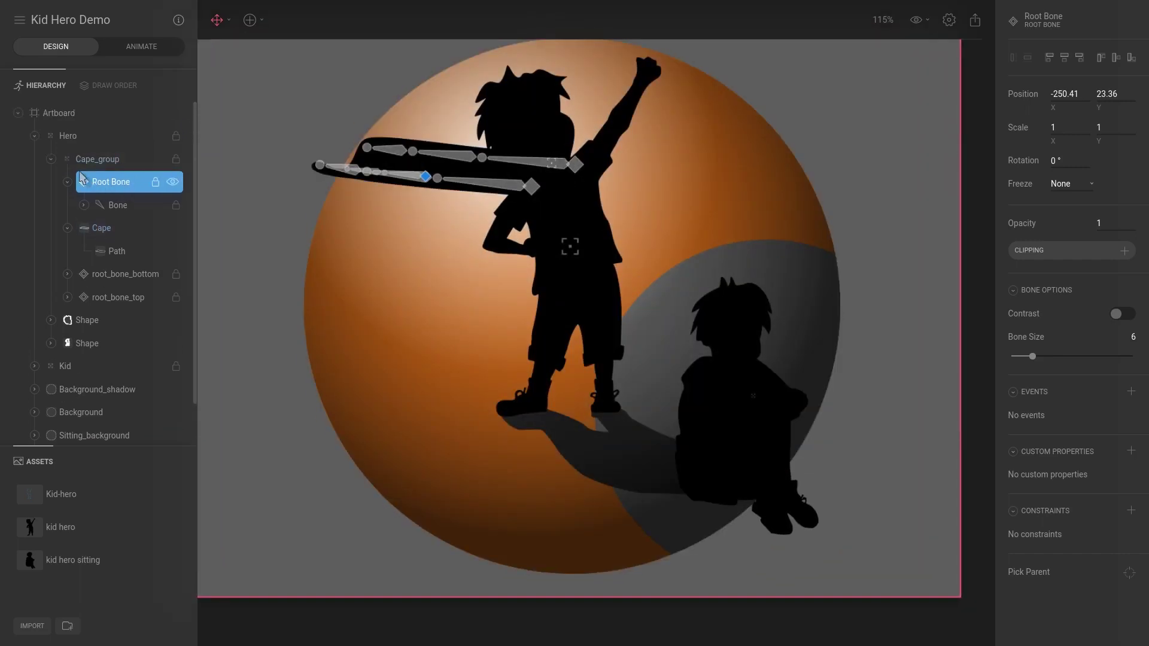
click(67, 137)
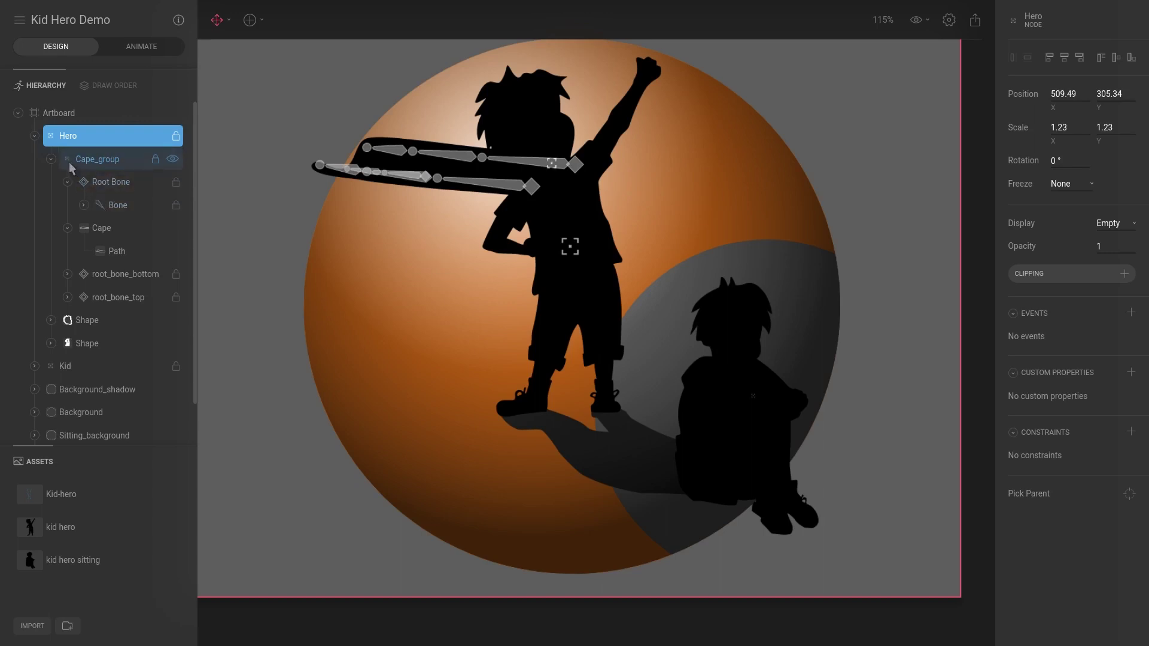
click(51, 159)
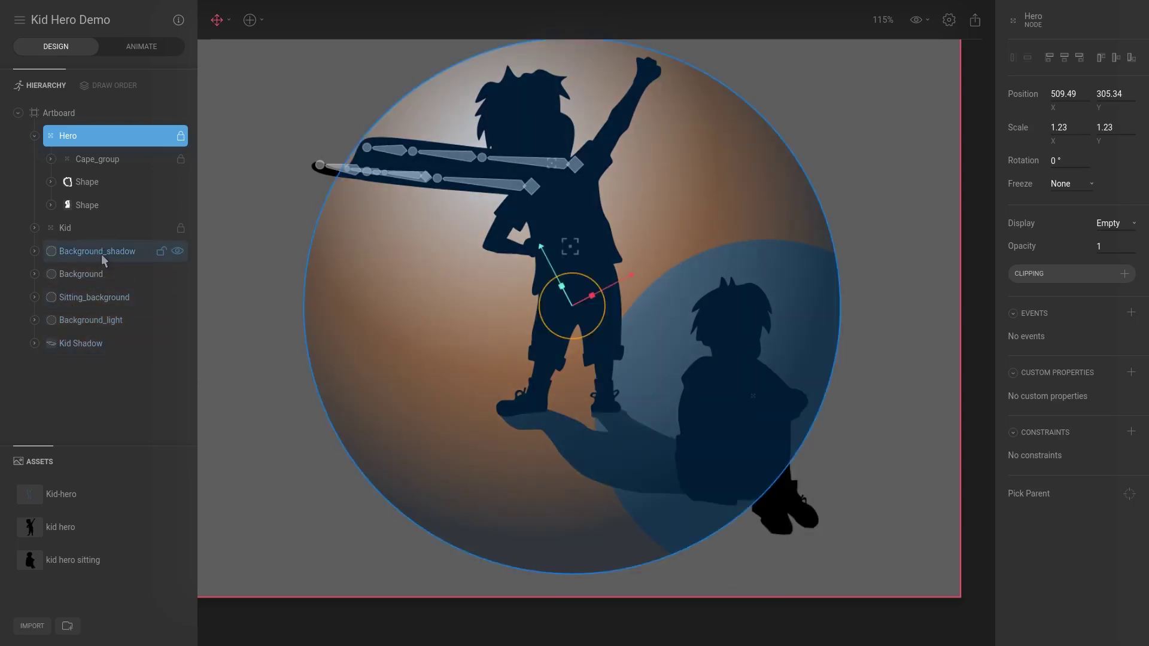
Step: Select the Kid Shadow shape and inspect its vertices in edit mode
click(101, 254)
click(87, 344)
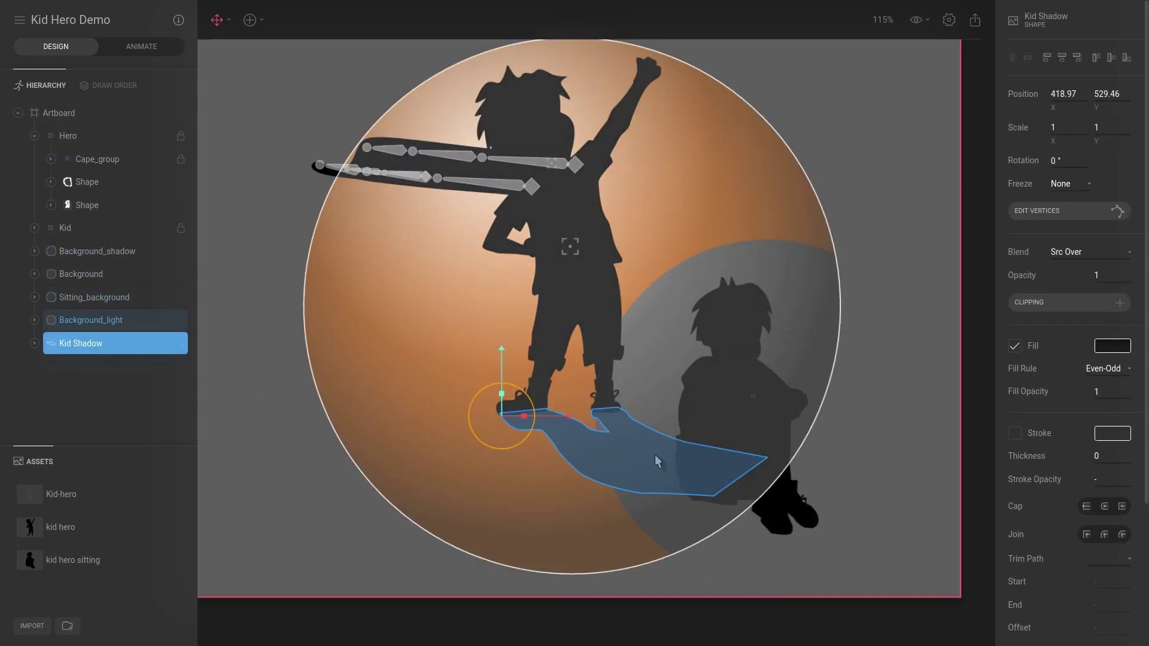
double_click(652, 454)
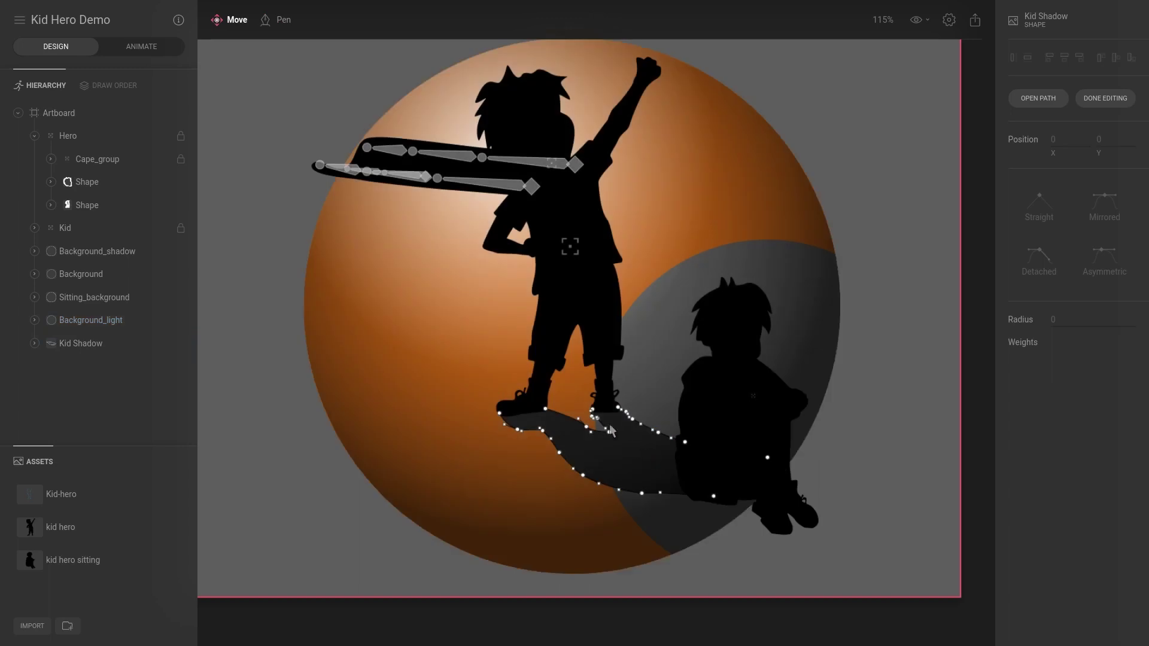
scroll(559, 419, up, 4)
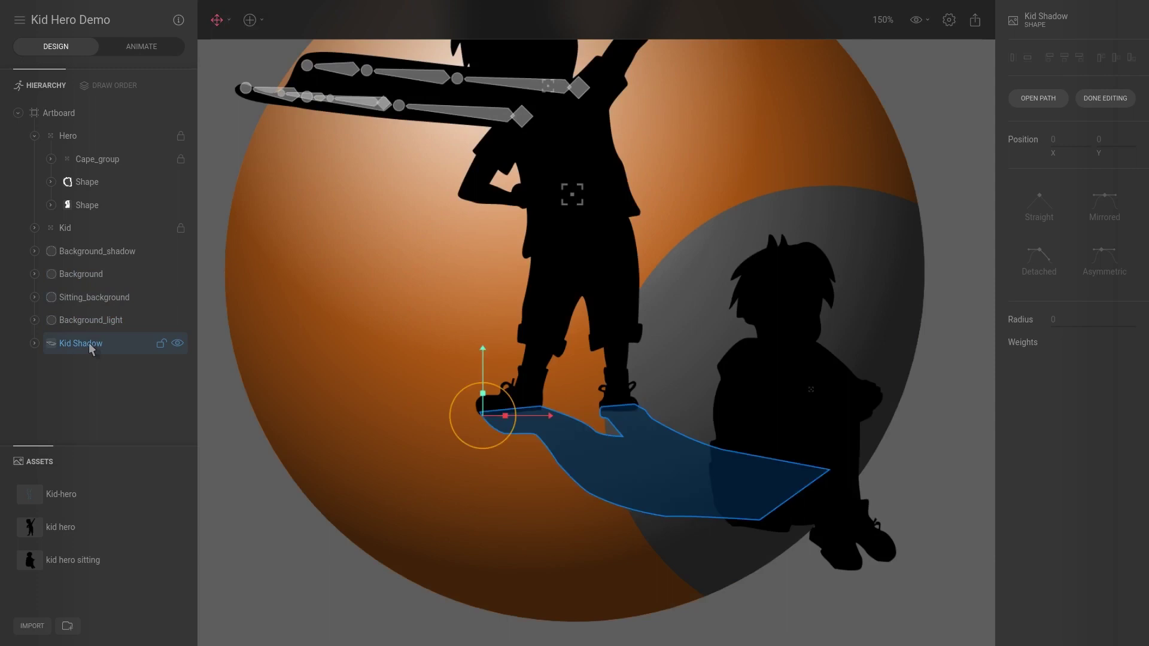
click(93, 343)
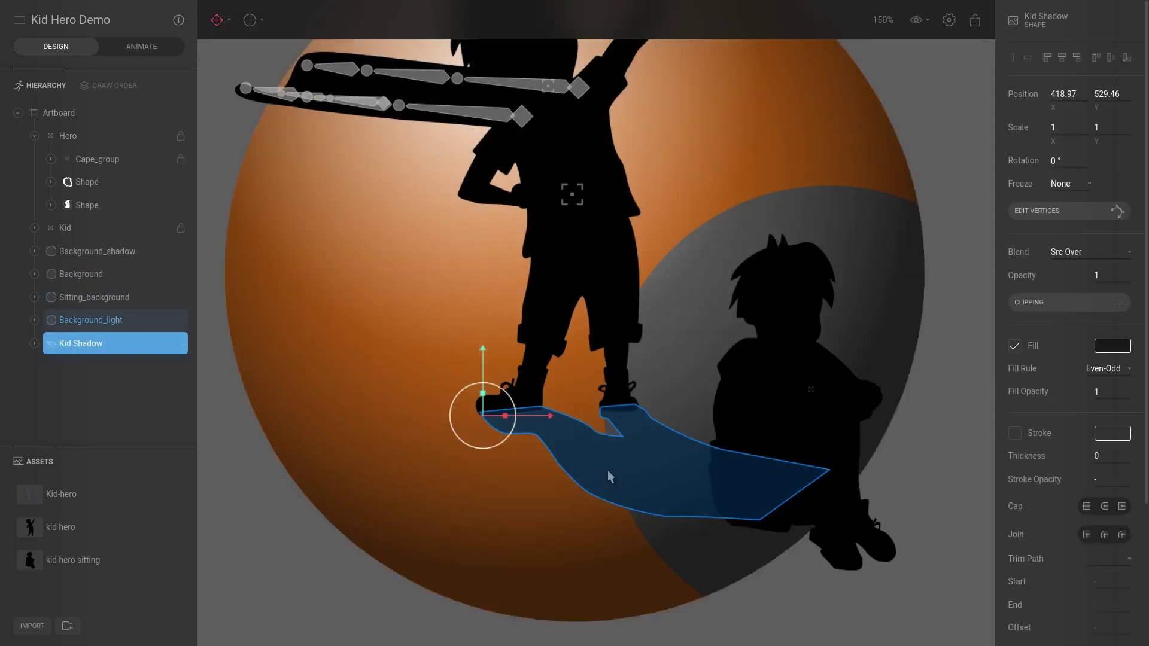
Step: Set Kid Shadow's fill to #131313 and clear the selection
click(1125, 349)
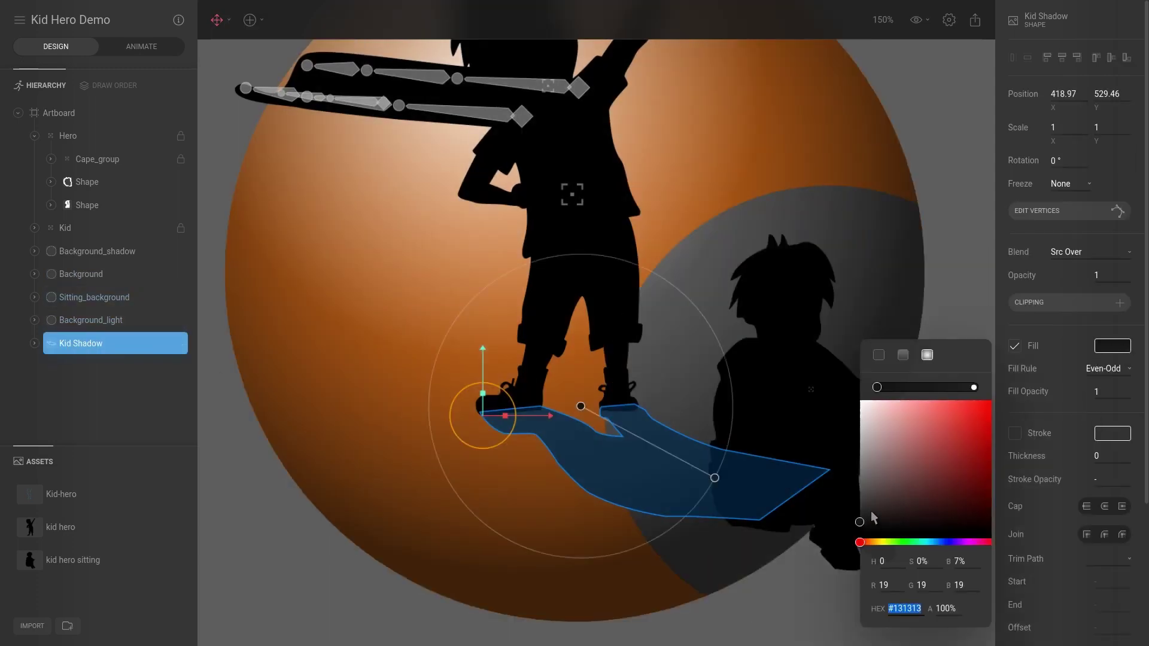
click(916, 106)
scroll(916, 105, down, 1)
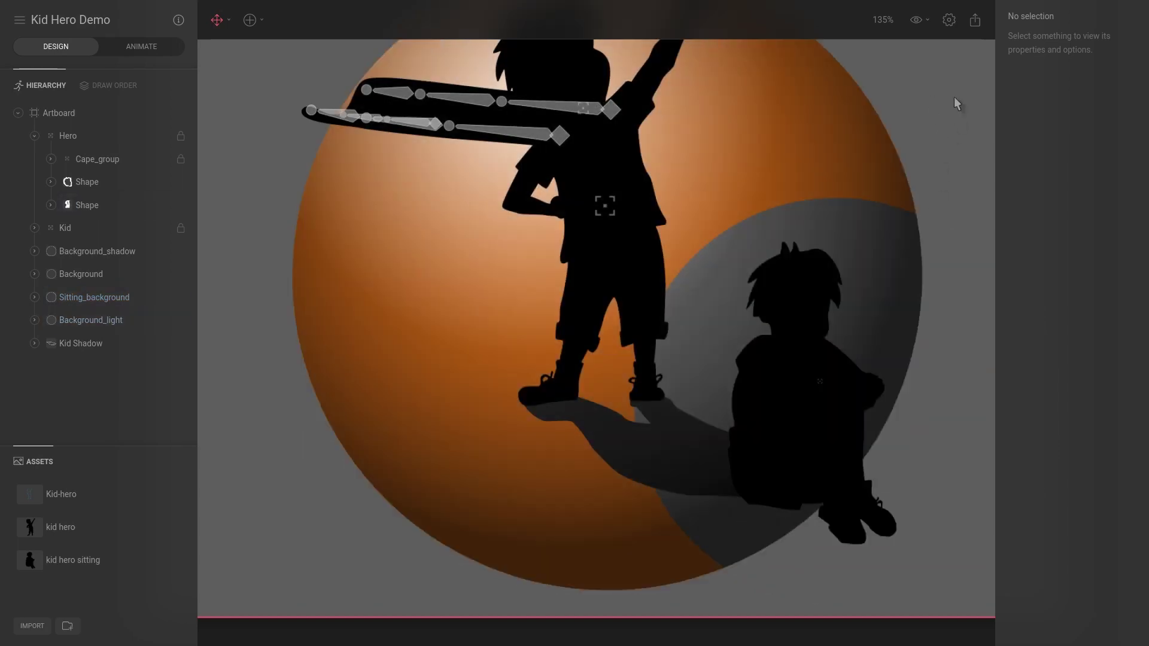
Step: Inspect the Background circle and Background_shadow's gradient fill, removing a stray duplicate
scroll(948, 91, down, 1)
drag(916, 108, 888, 164)
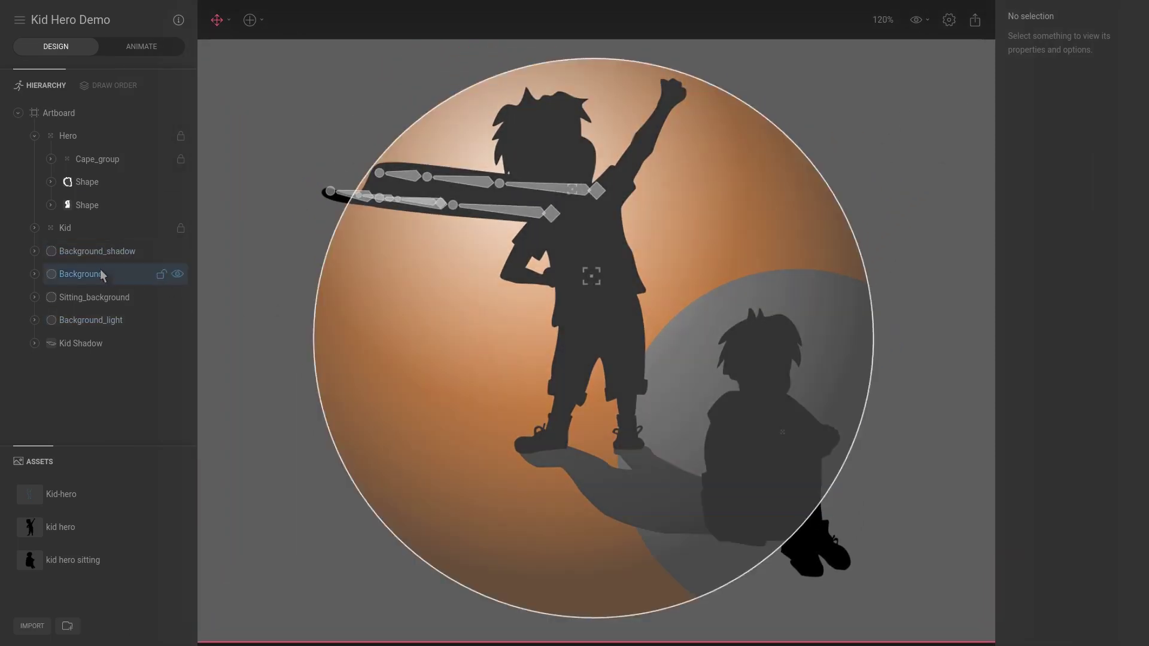
click(101, 272)
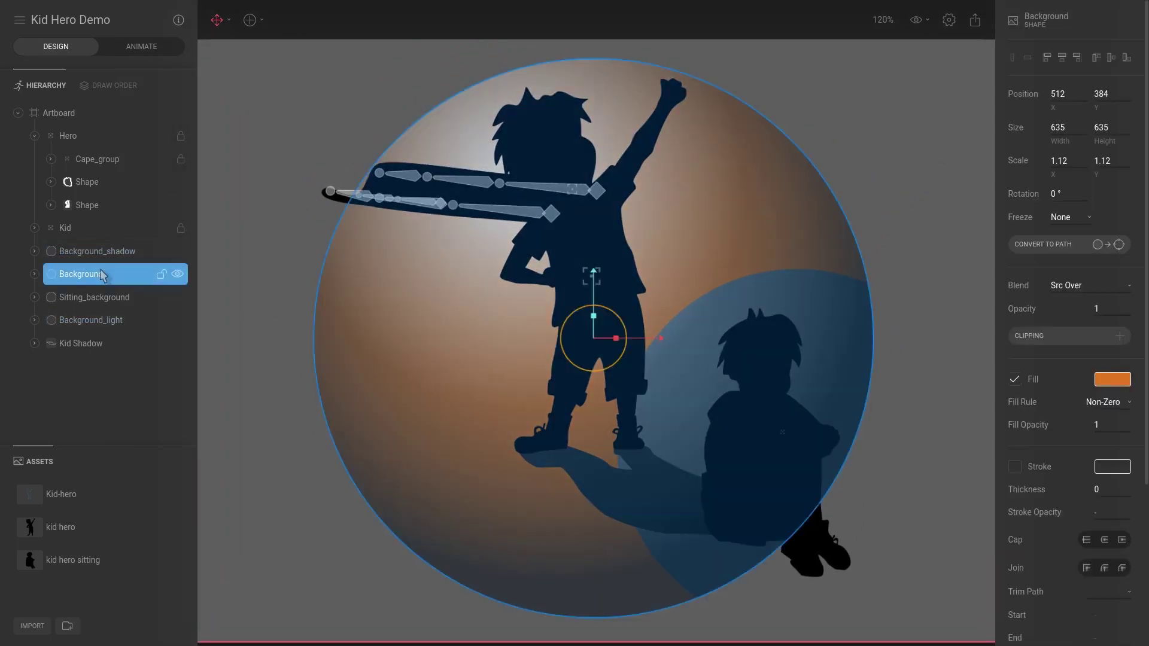
key(ctrl+d)
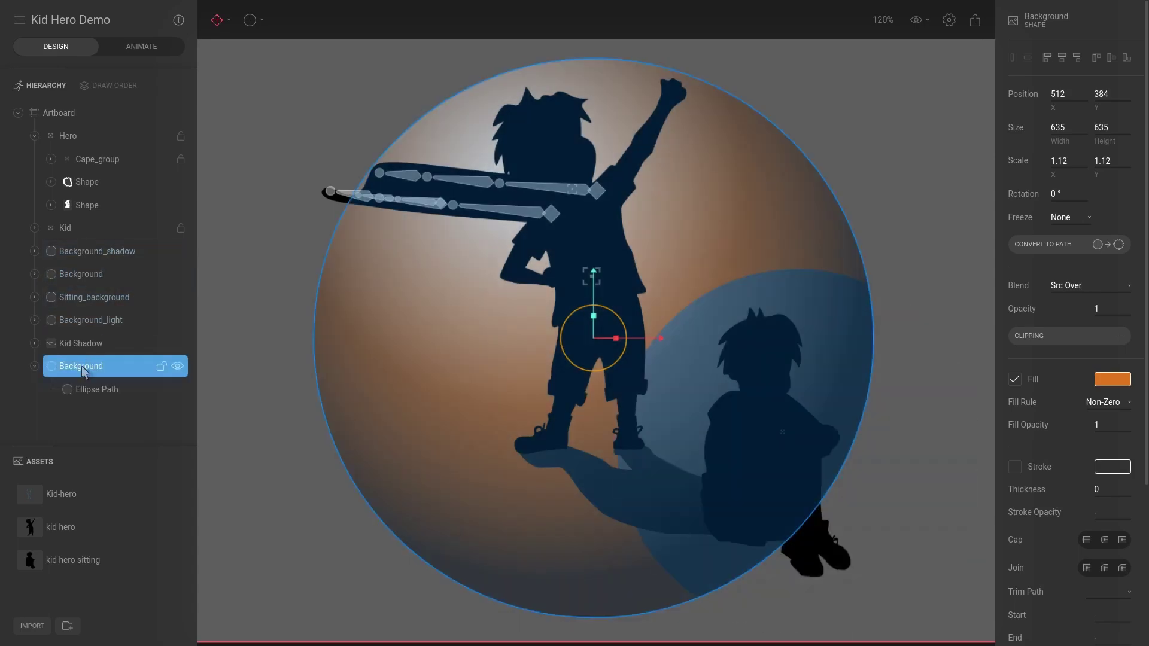
key(Delete)
click(94, 251)
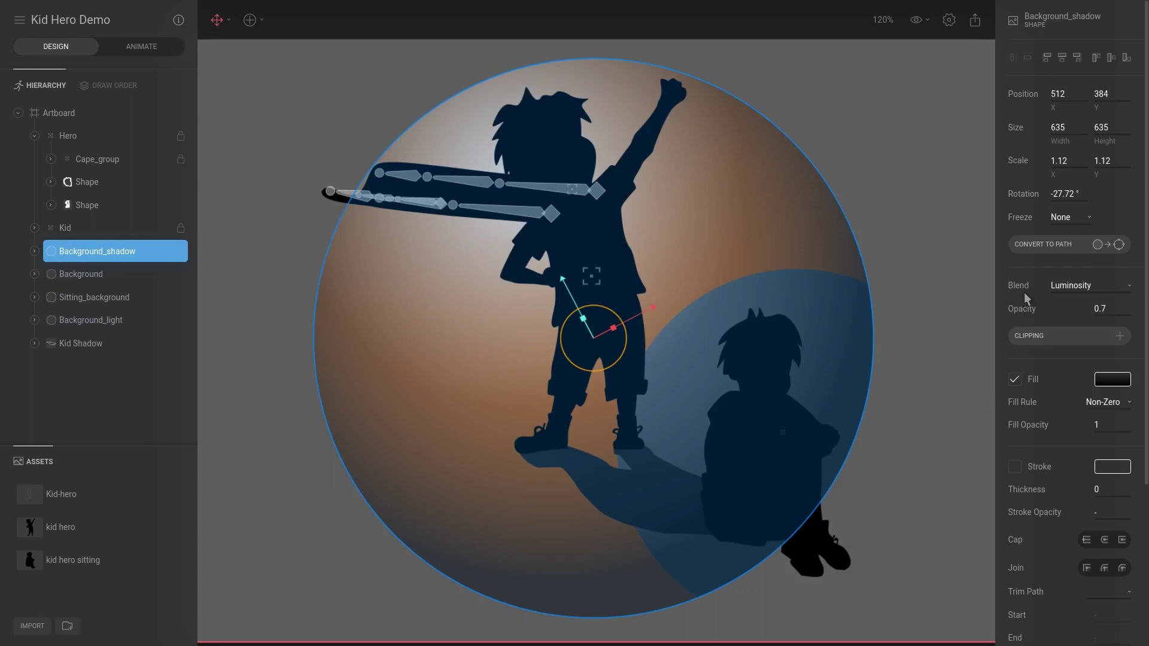
click(1110, 381)
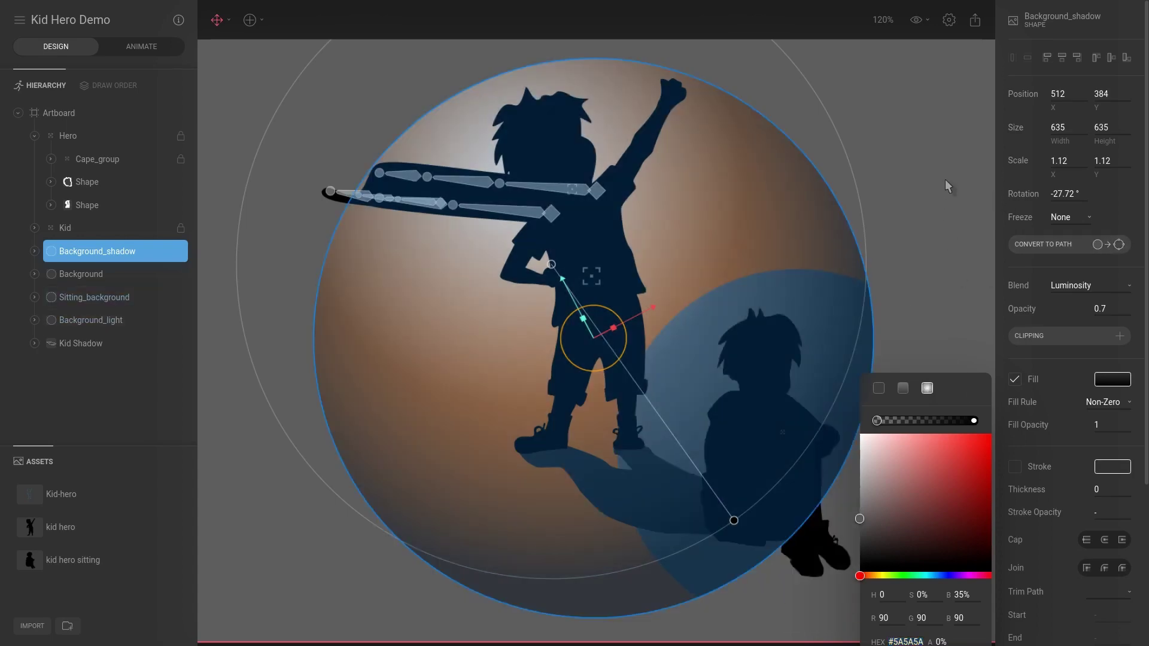
click(946, 179)
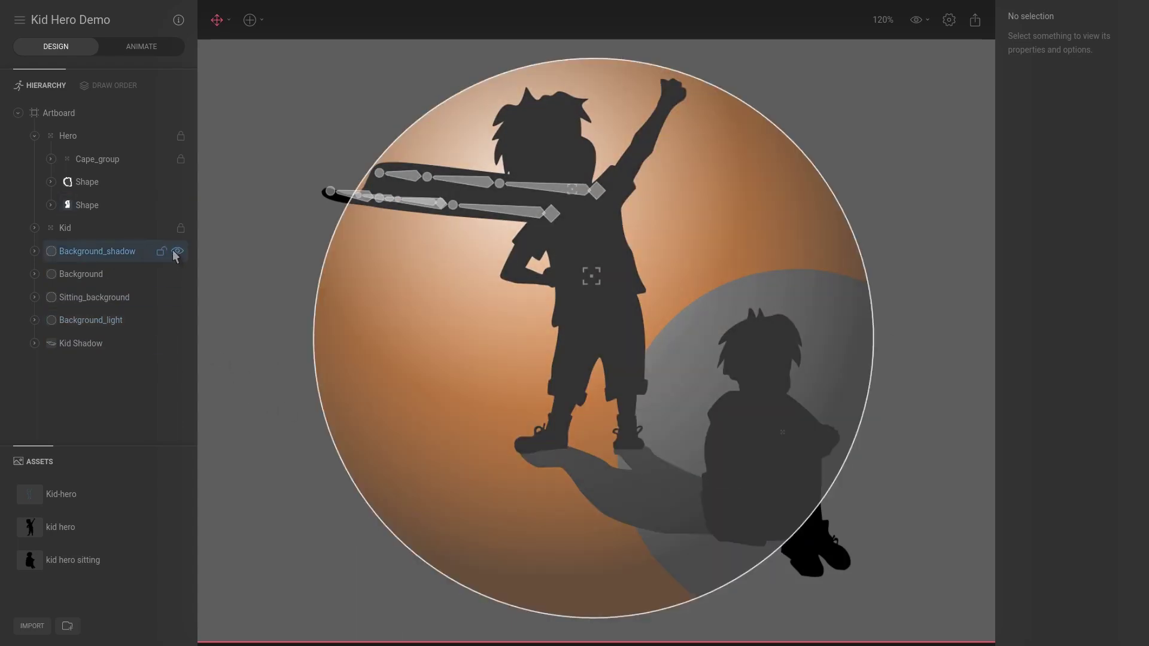
Step: Hide all ten layers, from Background_shadow and Kid Shadow up to Hero
click(176, 253)
click(177, 274)
click(177, 297)
click(177, 321)
click(178, 343)
click(177, 228)
click(177, 205)
click(177, 182)
click(178, 158)
click(177, 135)
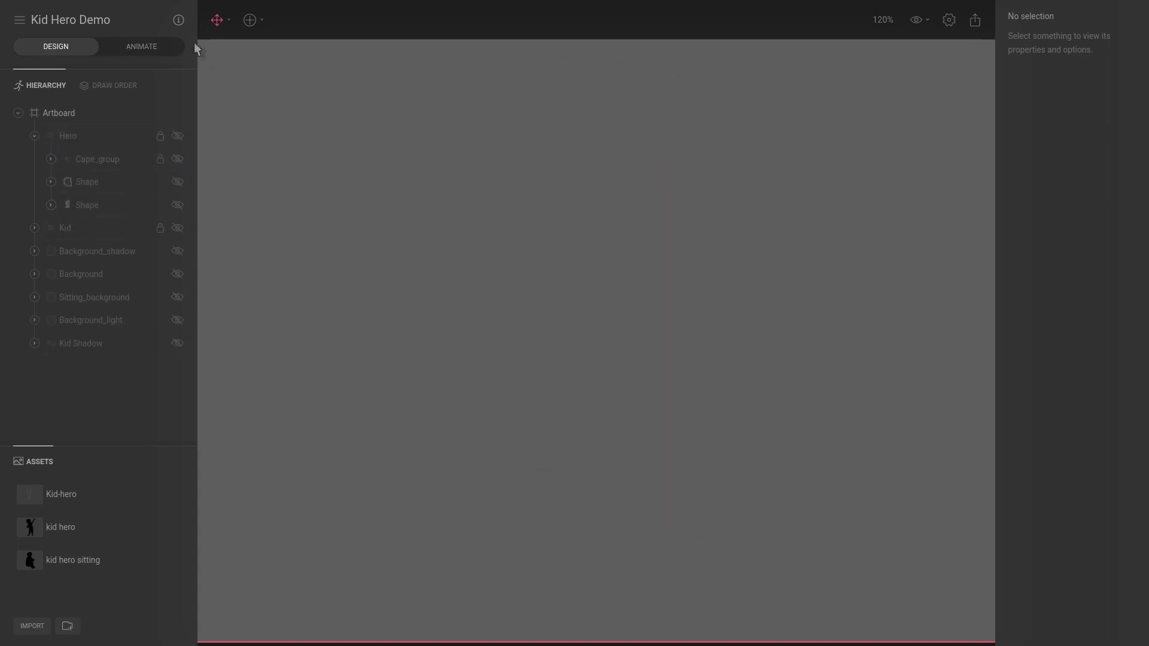
Step: Draw a 454×454 rectangle on the artboard
click(251, 22)
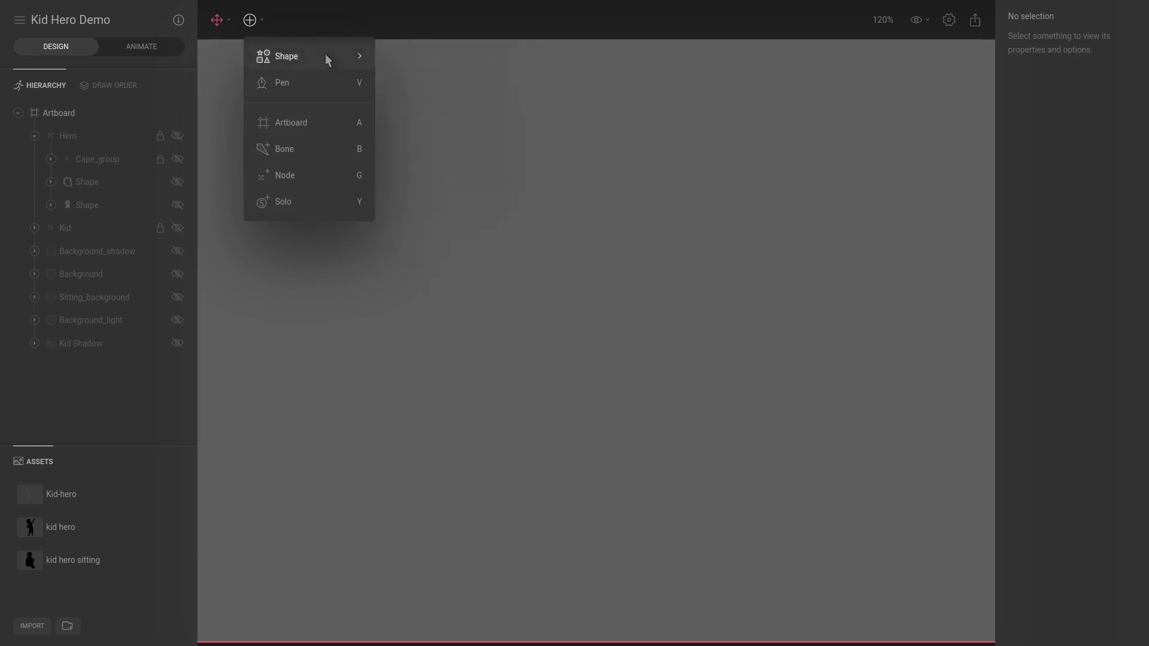
mouse_move(357, 60)
click(413, 62)
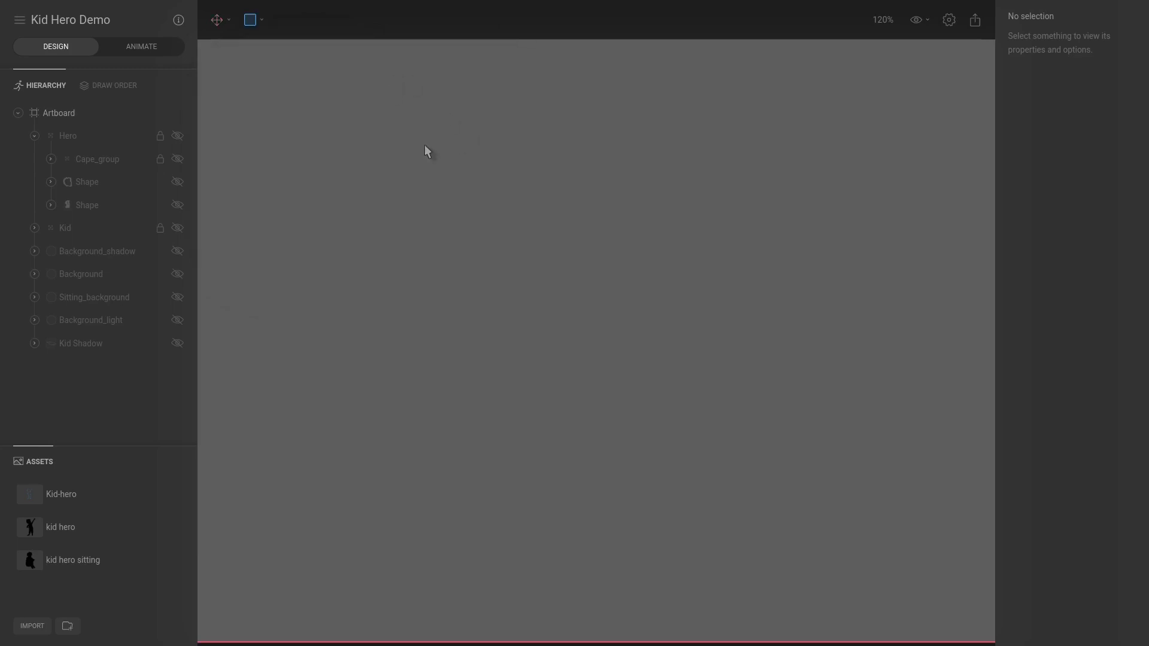
drag(424, 144, 781, 502)
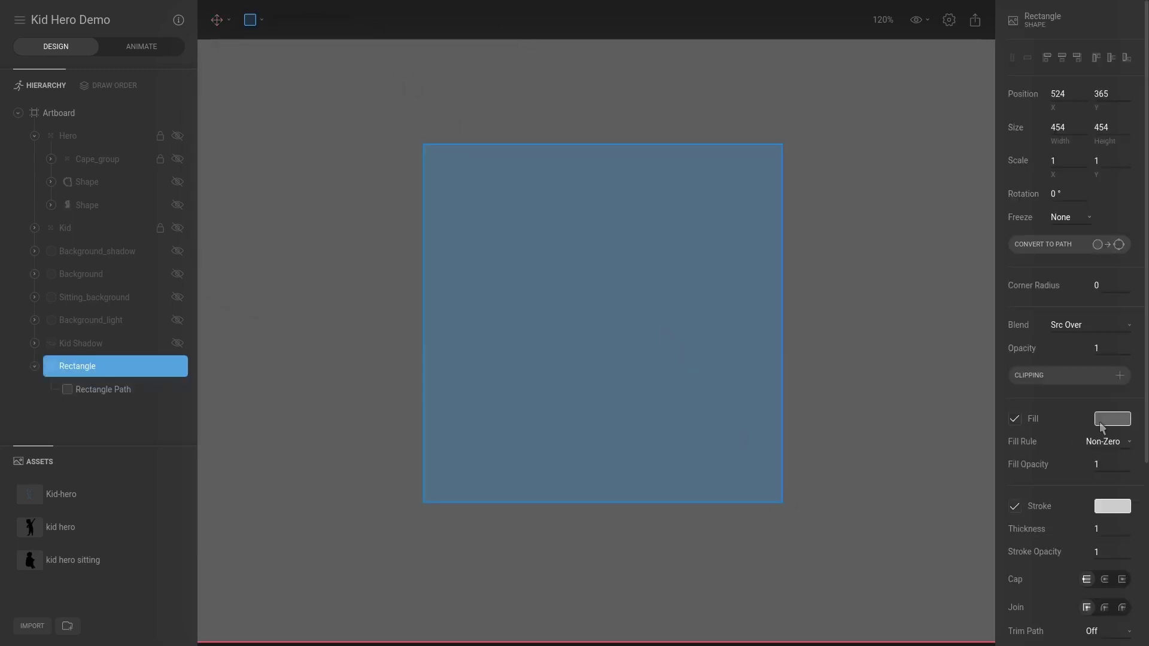
Step: Fill the square dark red #971C1C and make a duplicate of it
click(1104, 420)
text(562E2E)
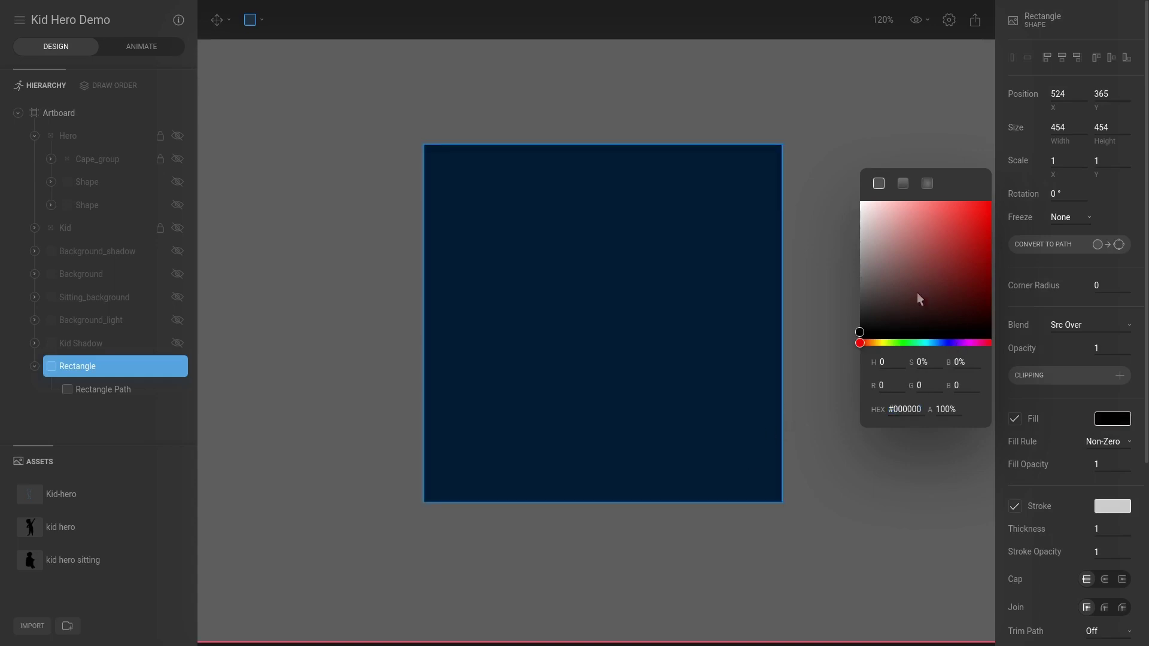
drag(918, 294, 966, 255)
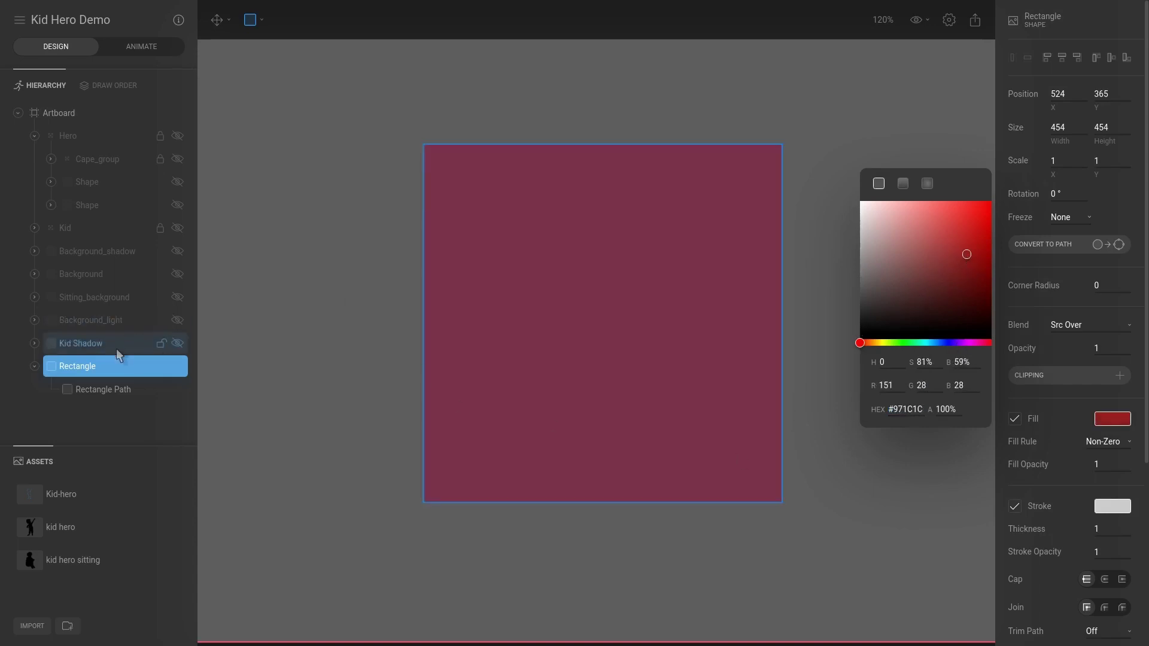
click(123, 366)
key(ctrl+d)
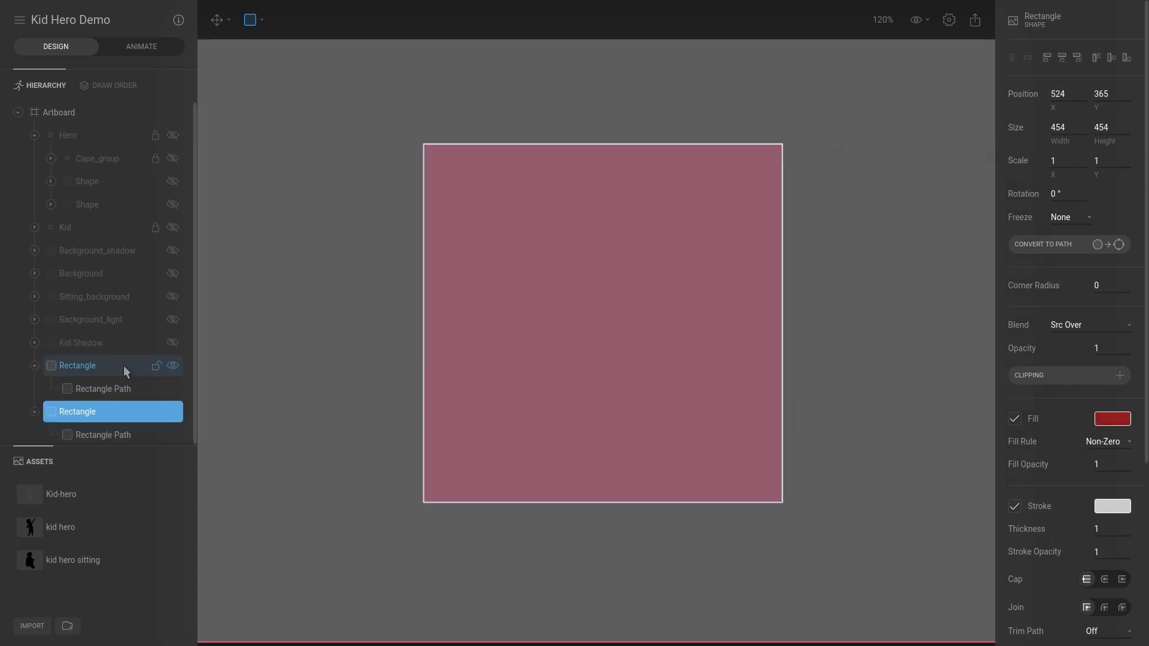
click(1110, 422)
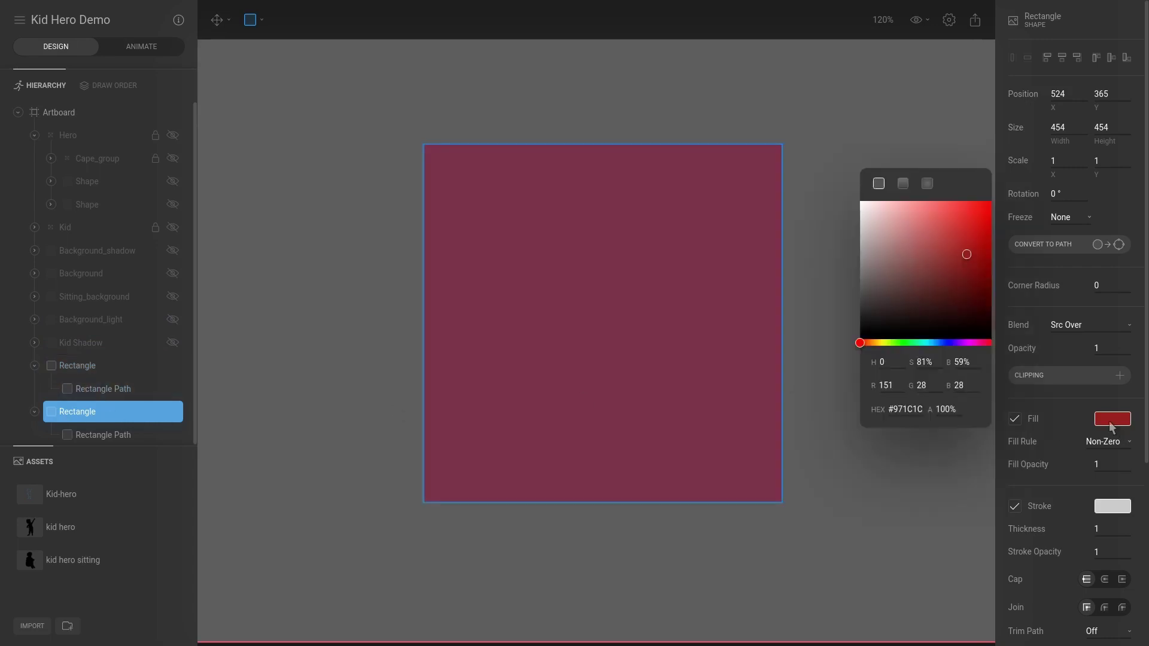
Step: Switch the duplicate square's fill to a linear gradient
click(928, 183)
click(902, 184)
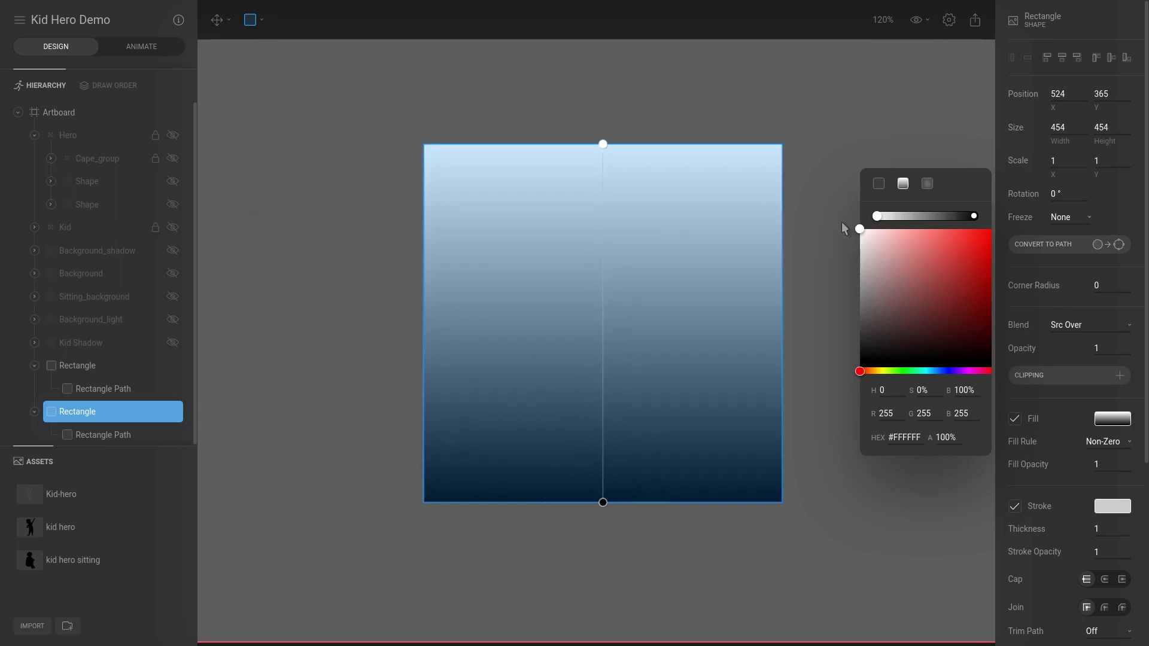
click(604, 144)
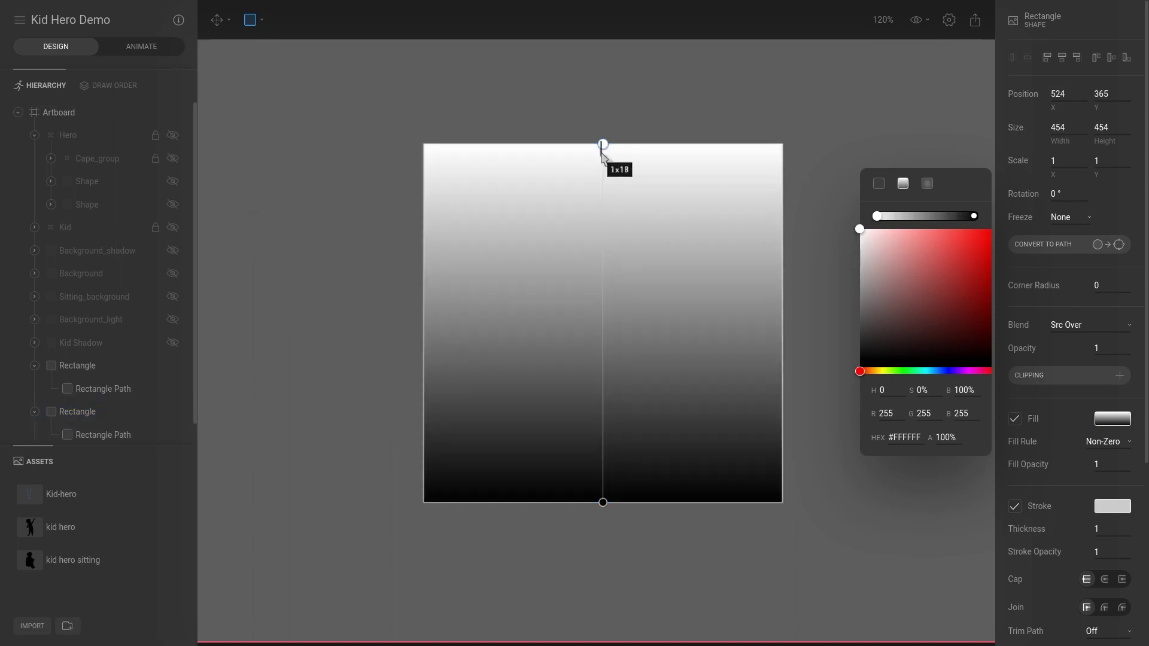
click(105, 390)
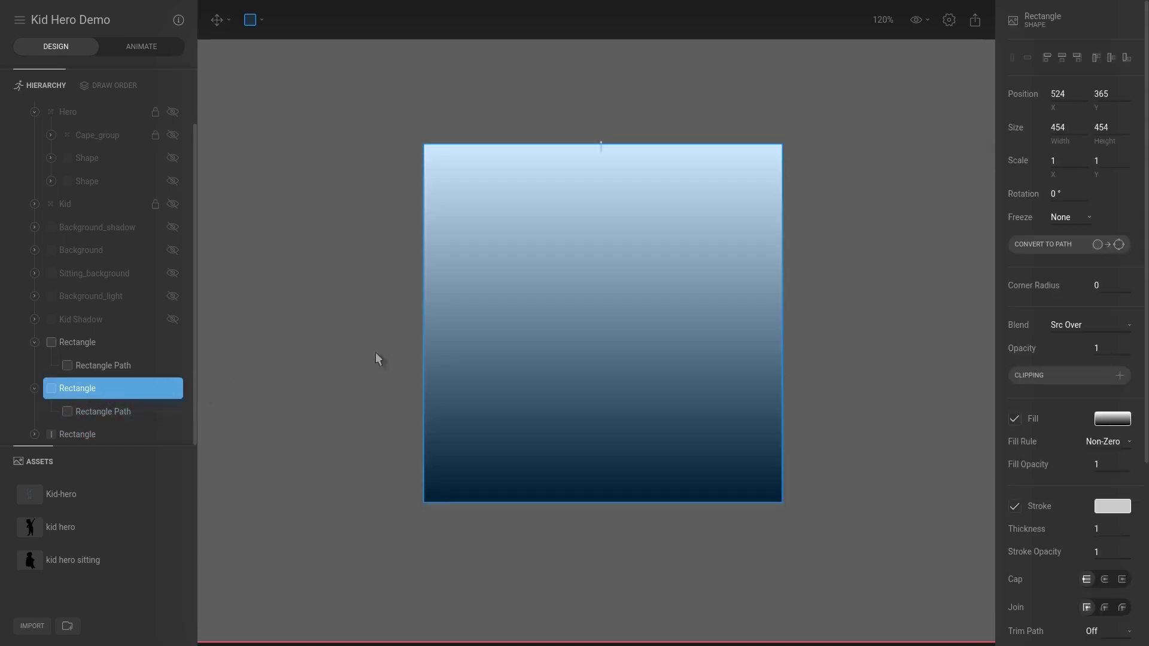
click(1112, 418)
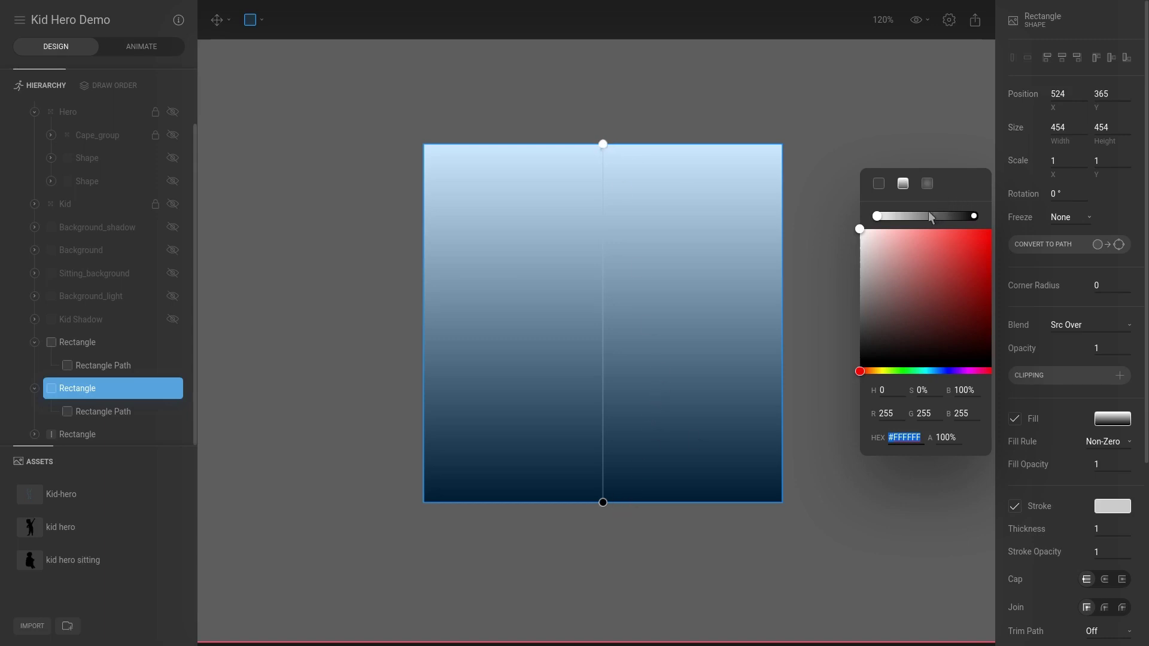
Step: Make the gradient's top stop red and its bottom stop black at 0% opacity
drag(928, 217, 862, 211)
drag(862, 231, 991, 229)
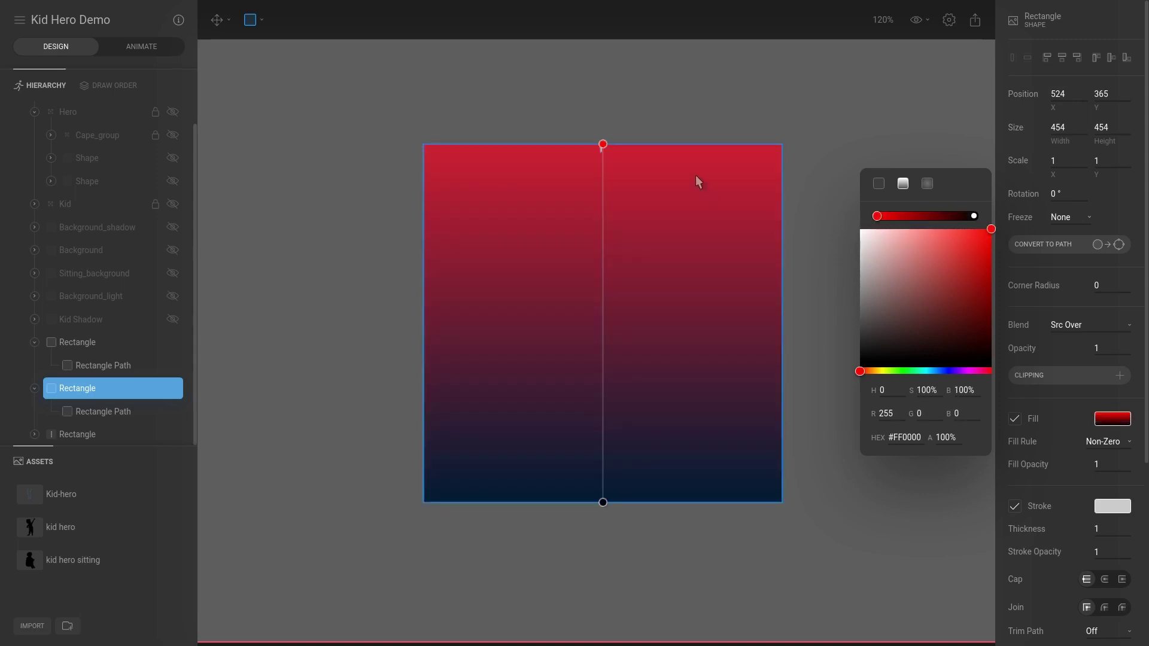
click(974, 216)
drag(872, 354, 844, 424)
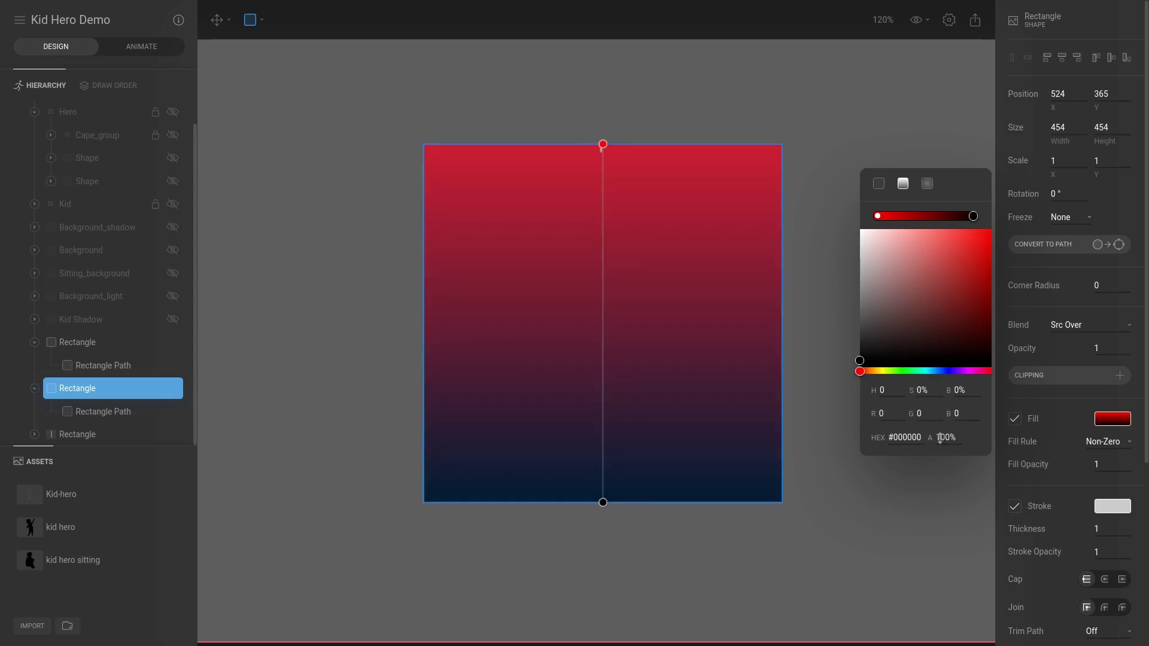
click(941, 439)
key(Return)
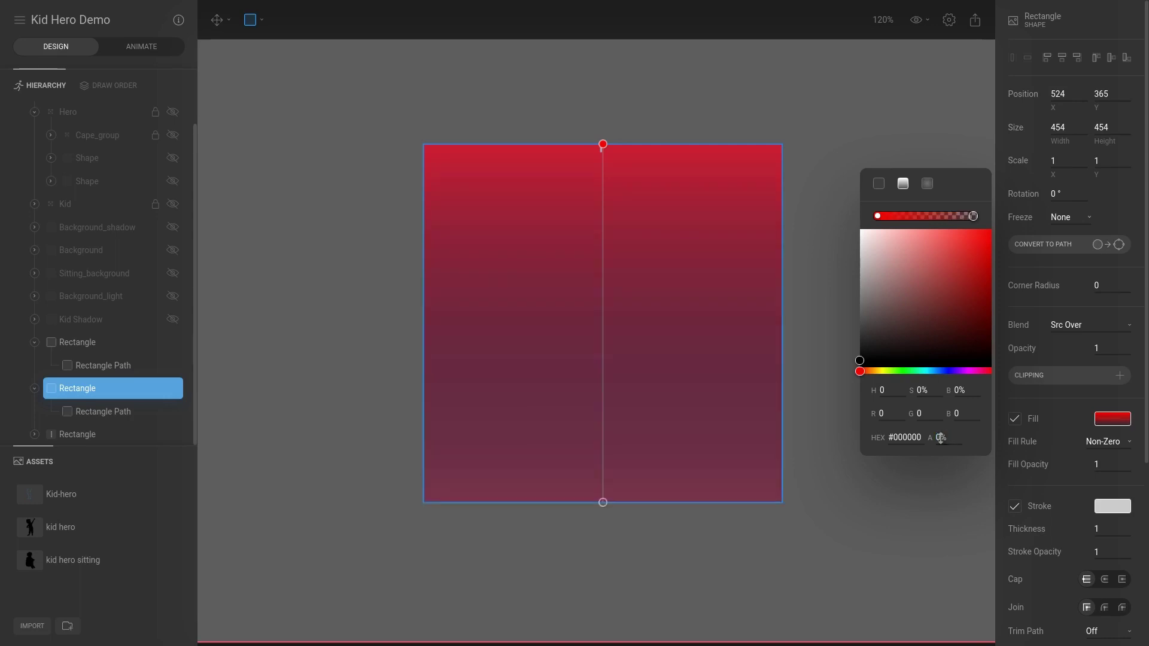
Step: Recolour the original square green #1C972A, then reselect the gradient square's fill
click(94, 345)
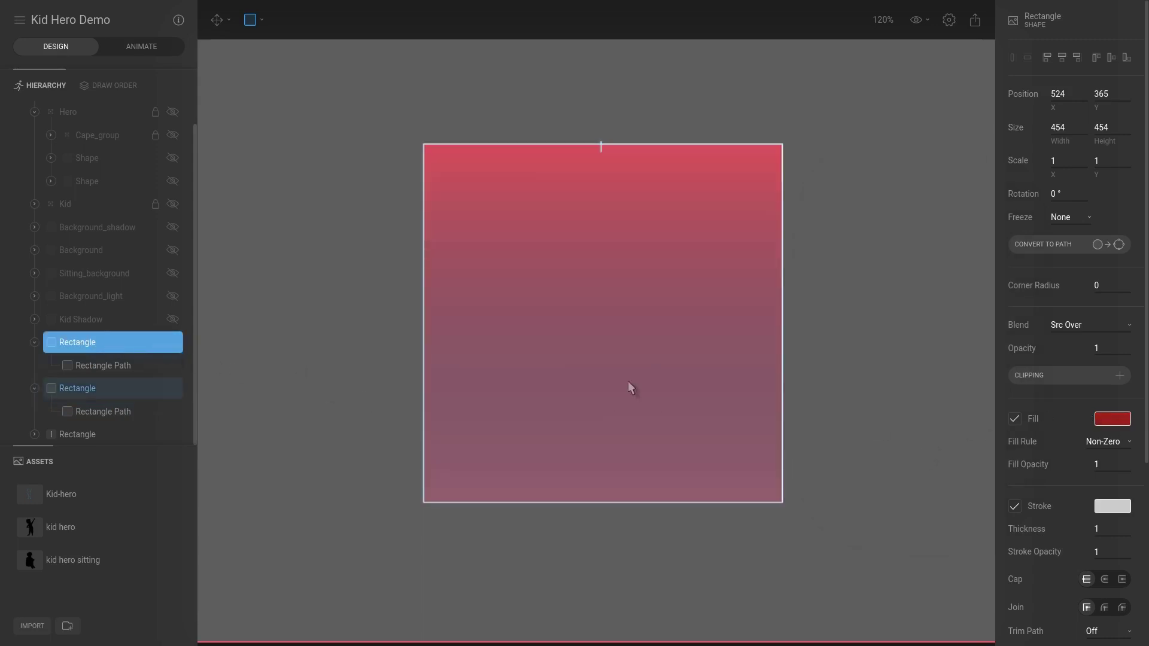
click(1114, 422)
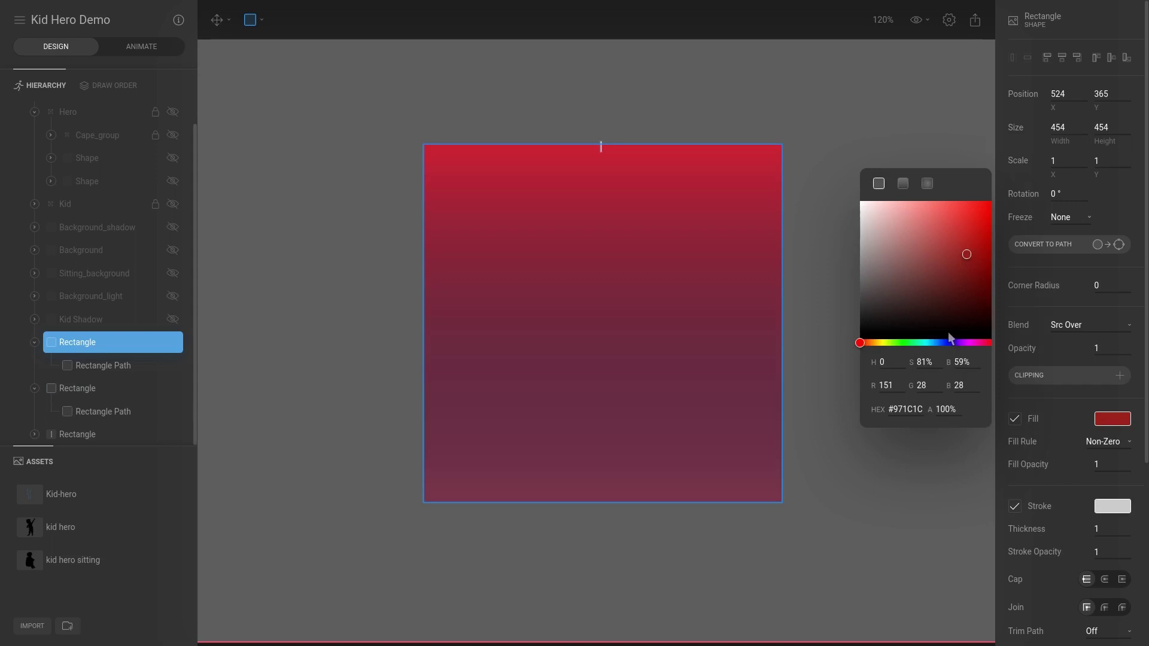
click(906, 342)
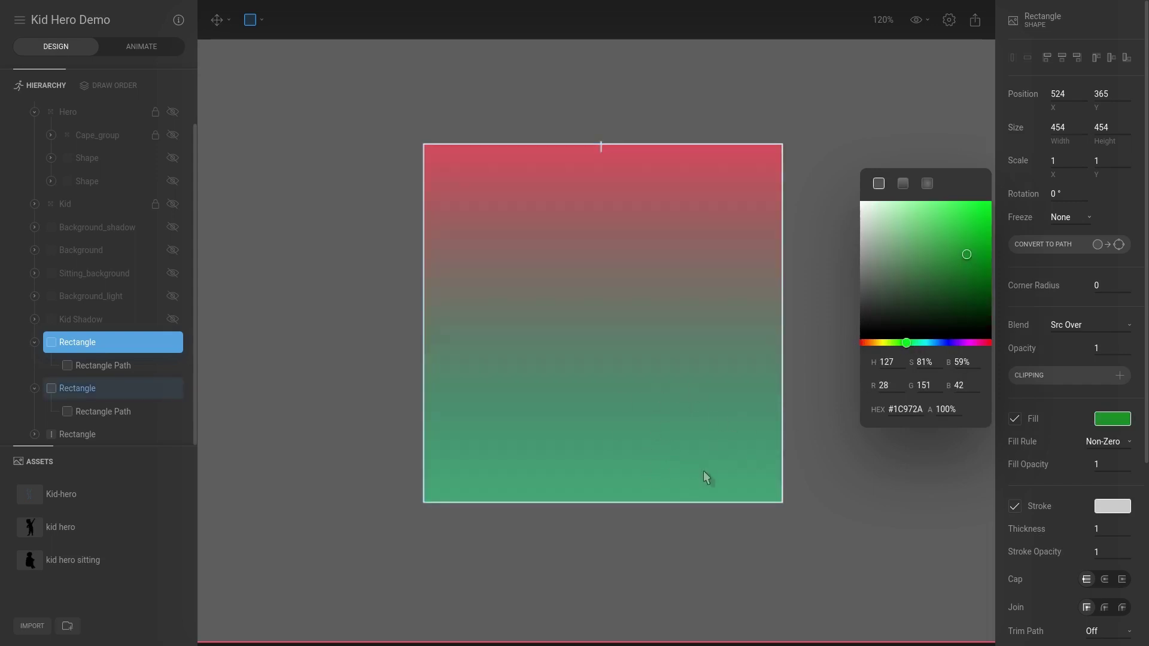
click(825, 491)
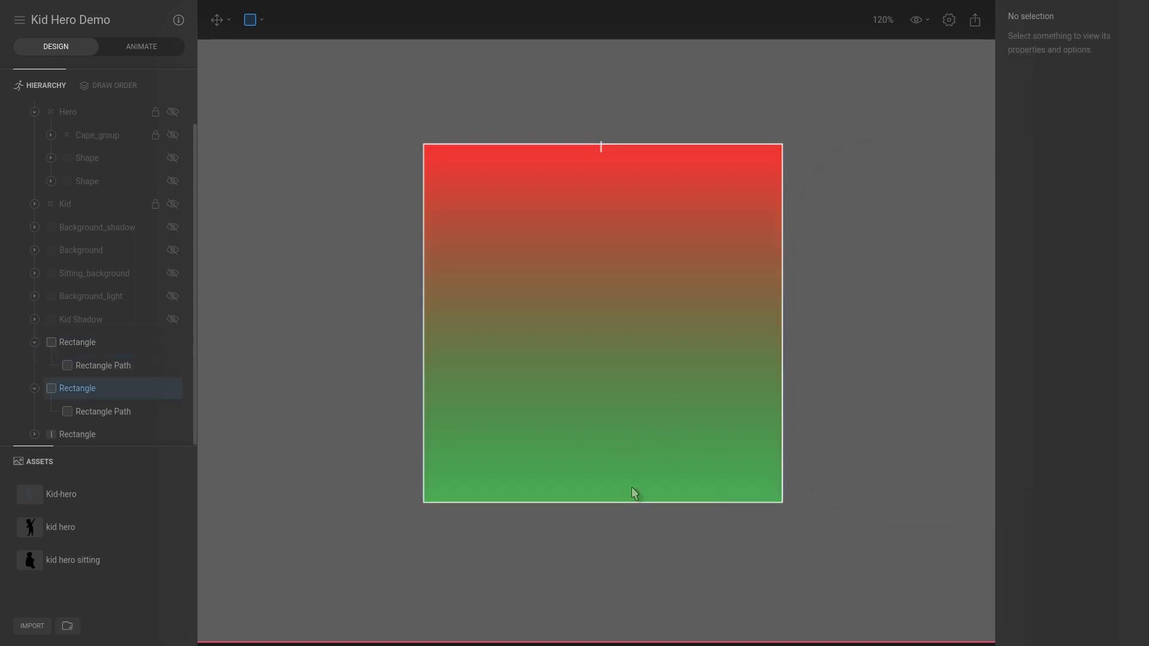
click(72, 389)
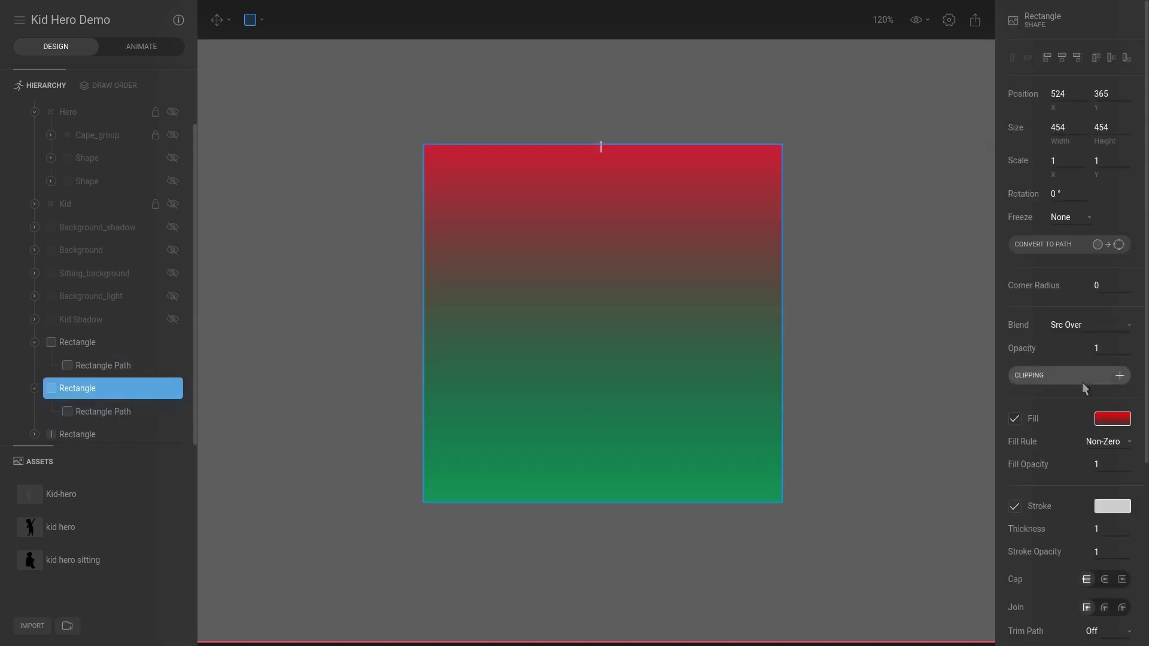
click(1115, 420)
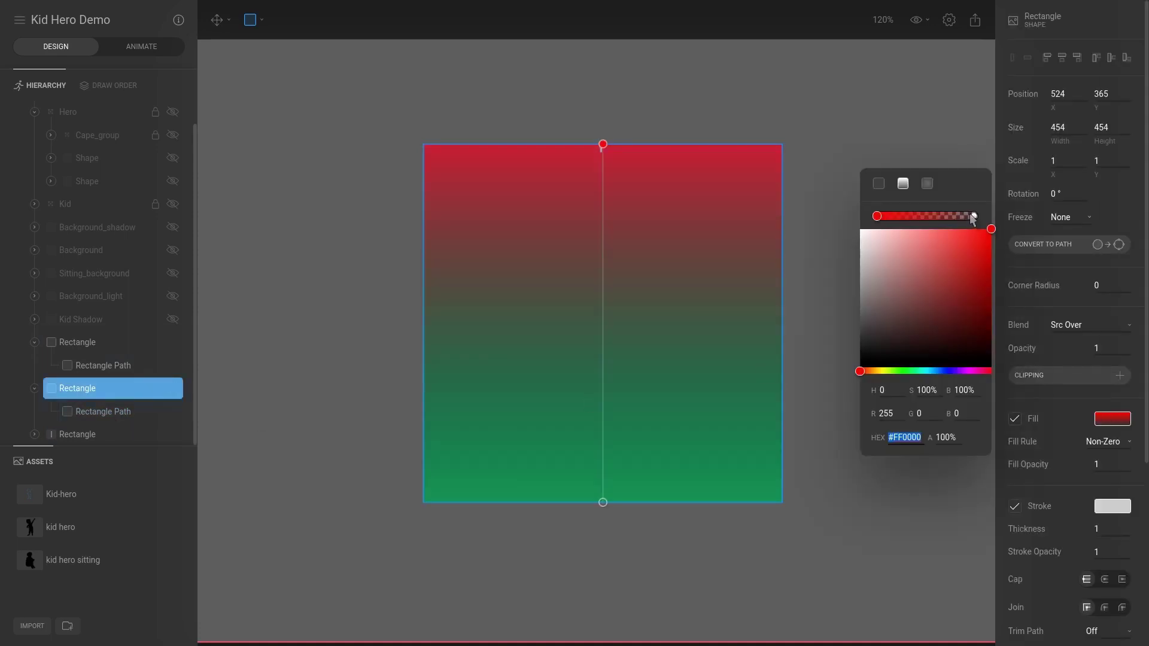
Step: Change the fill to a radial gradient and shrink it into a small white glow fading to black
click(928, 182)
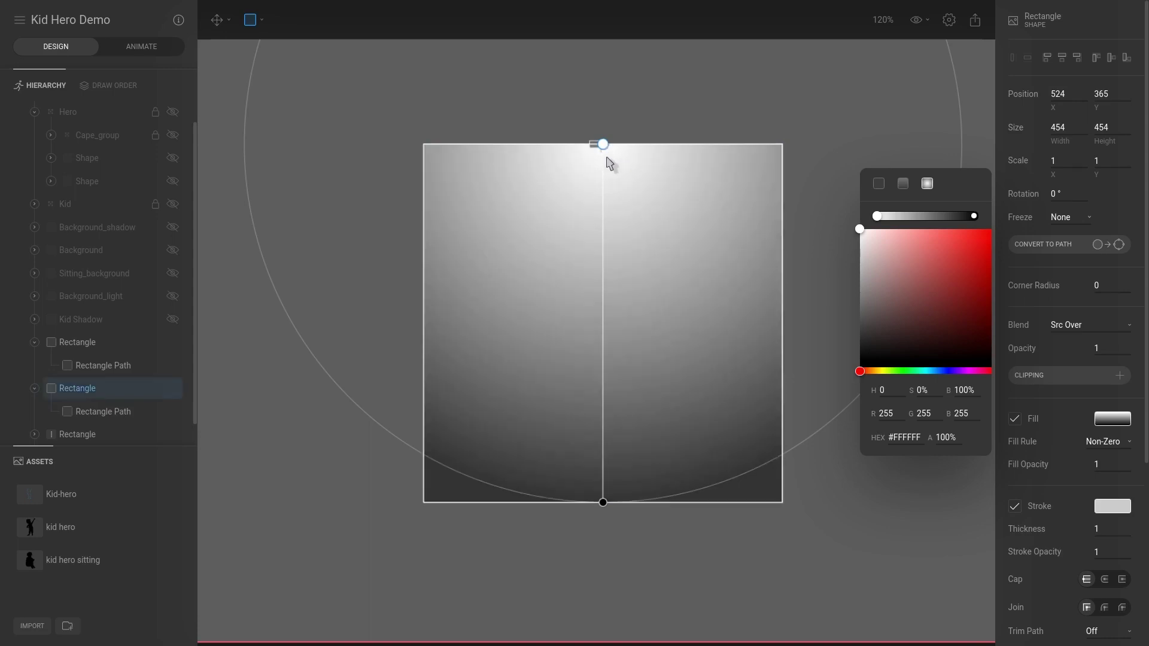
drag(605, 149, 585, 285)
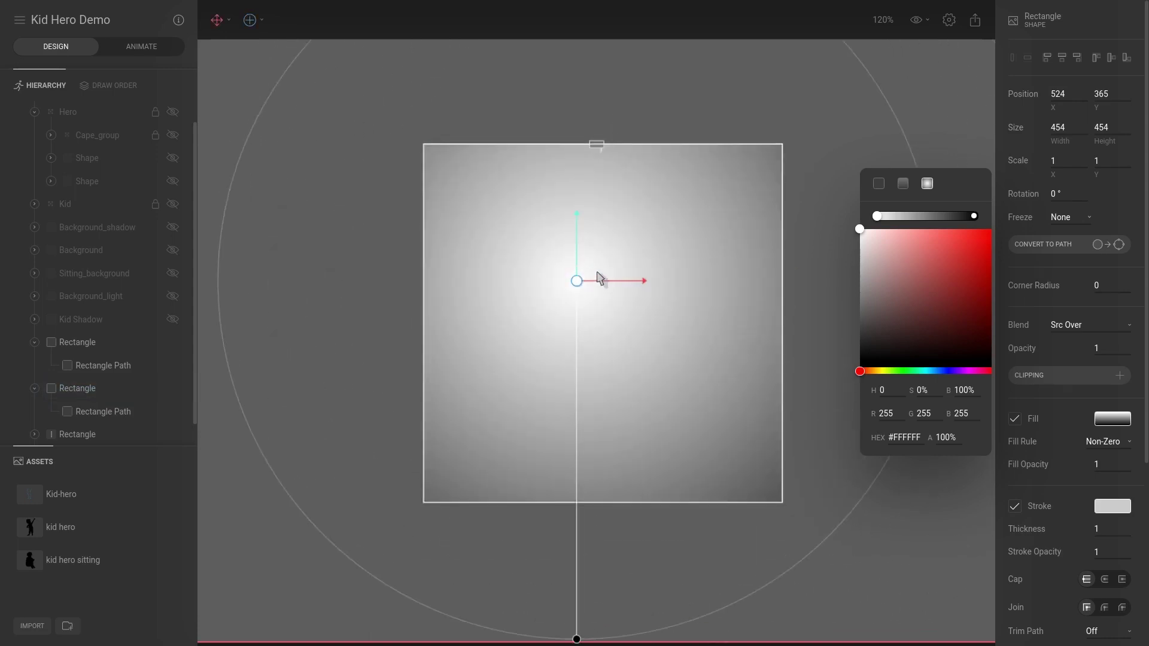
key(Escape)
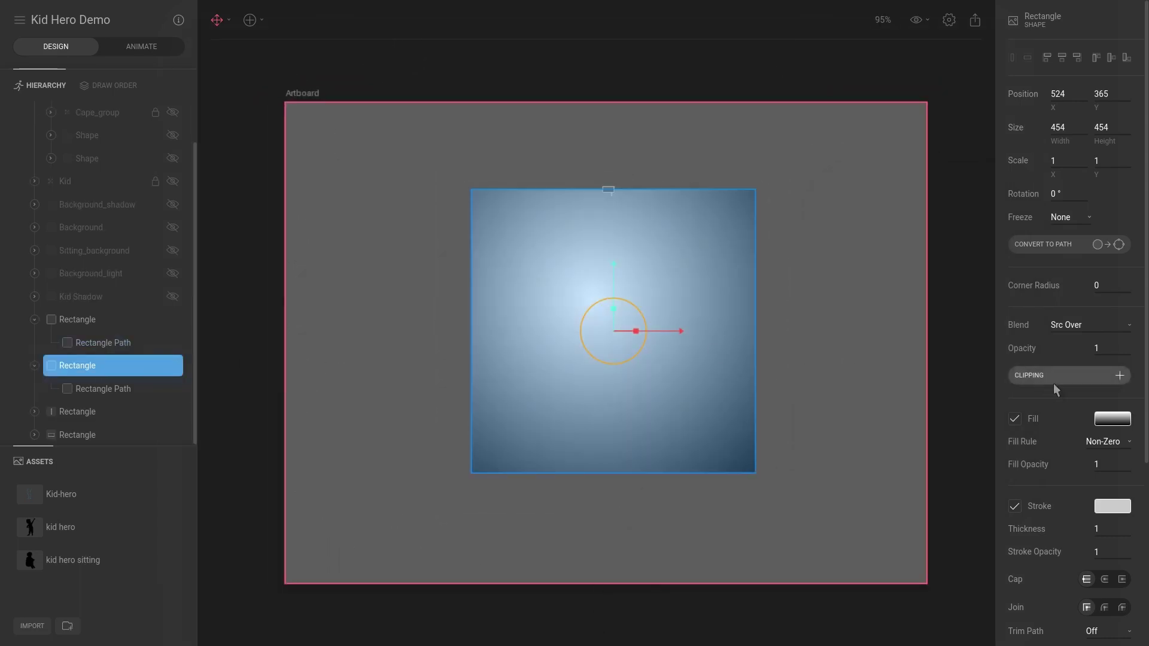
click(1105, 414)
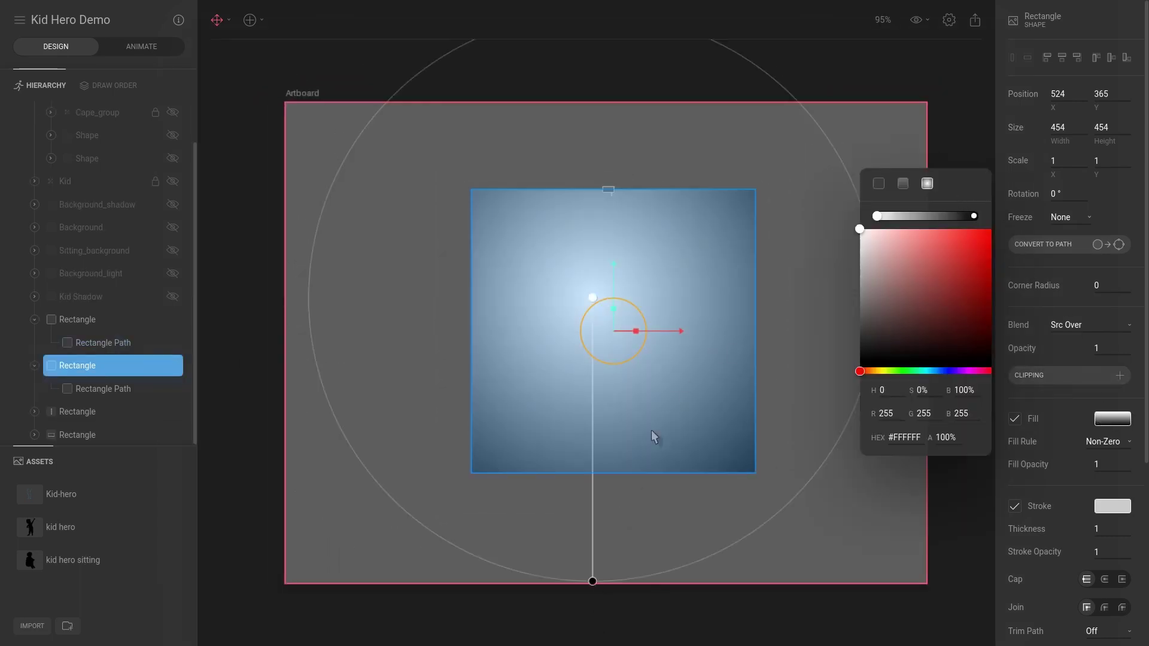
drag(592, 581, 637, 365)
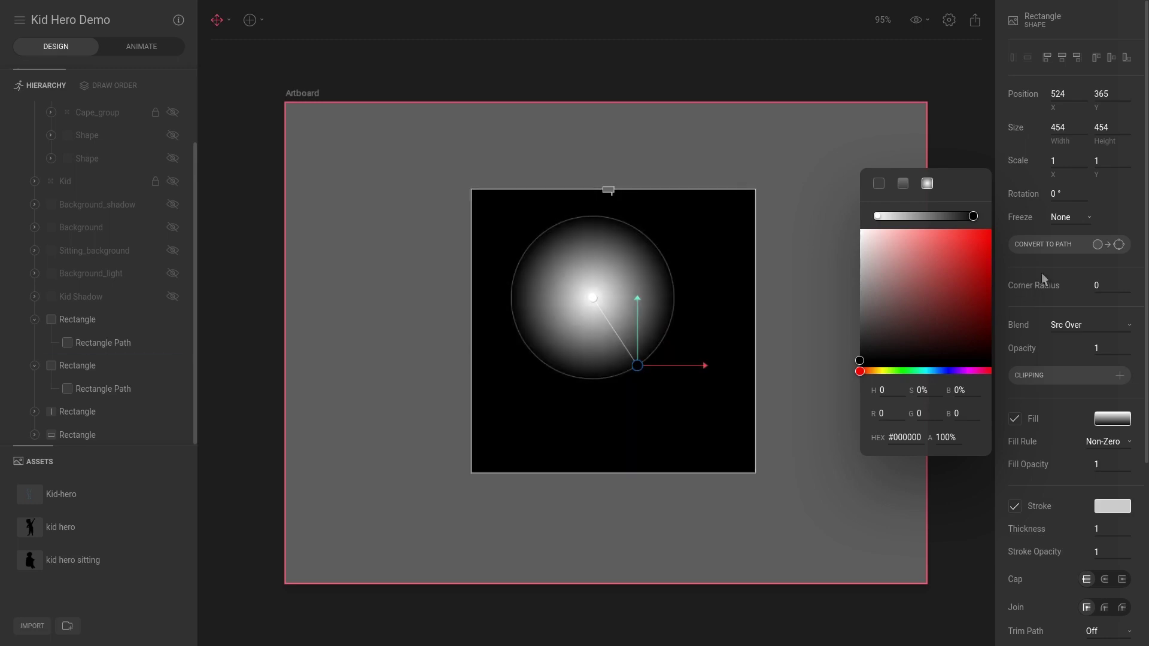
click(1050, 253)
Step: Preview the Overlay, Hard Light and Difference blend modes on the test rectangle
click(1068, 327)
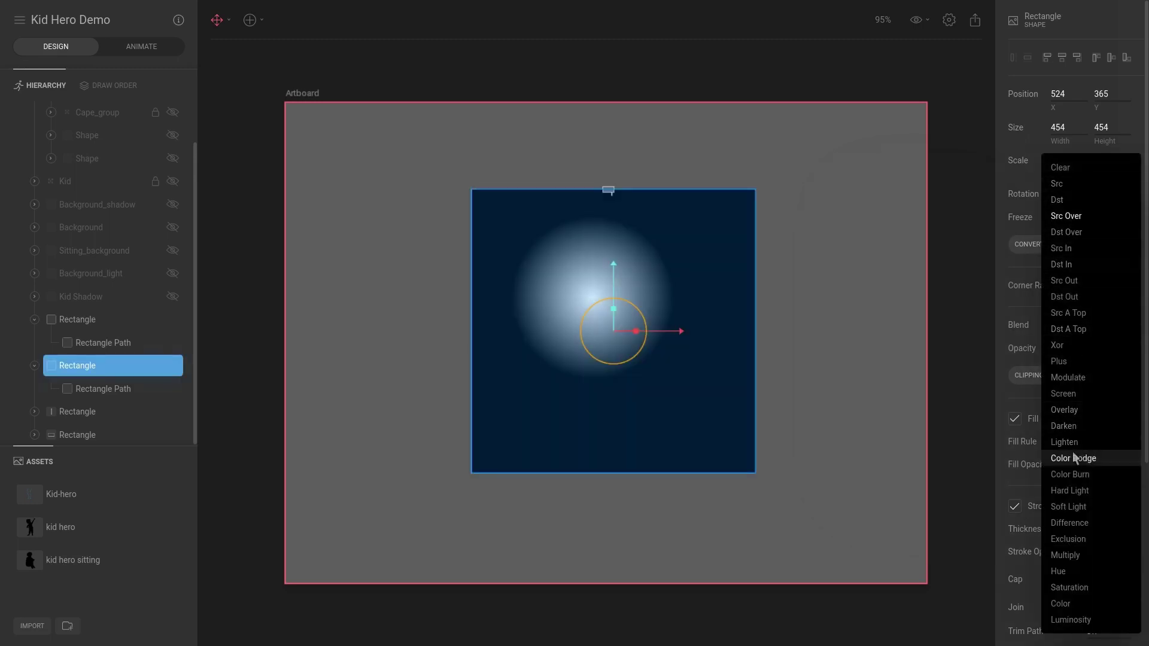
click(1071, 412)
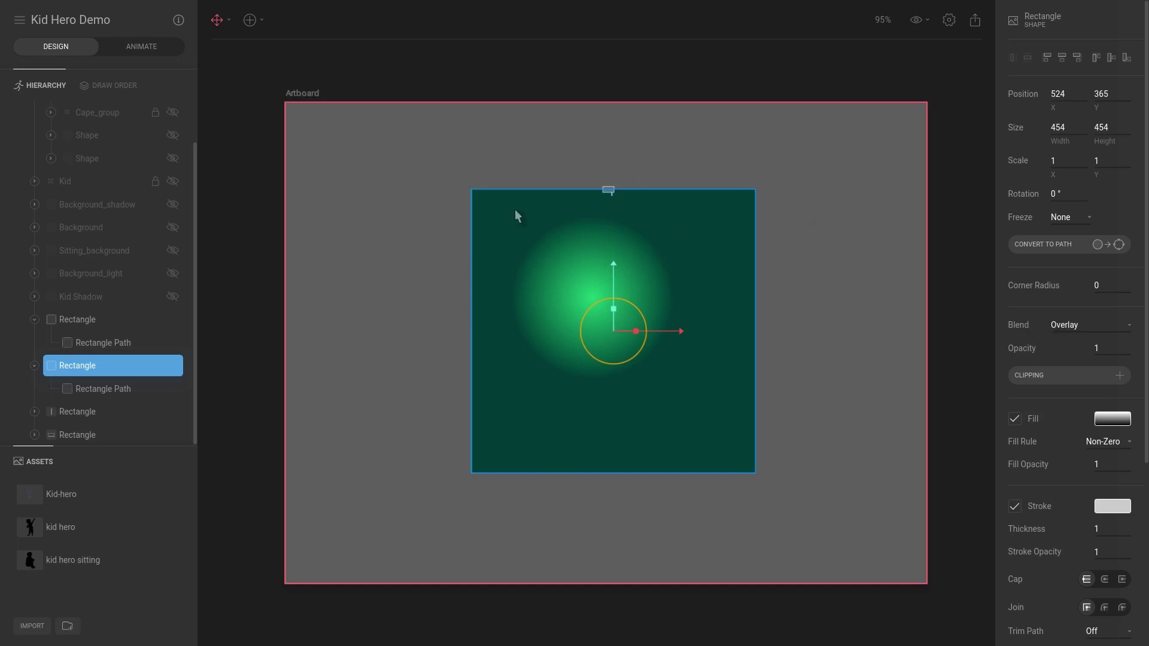
click(1071, 328)
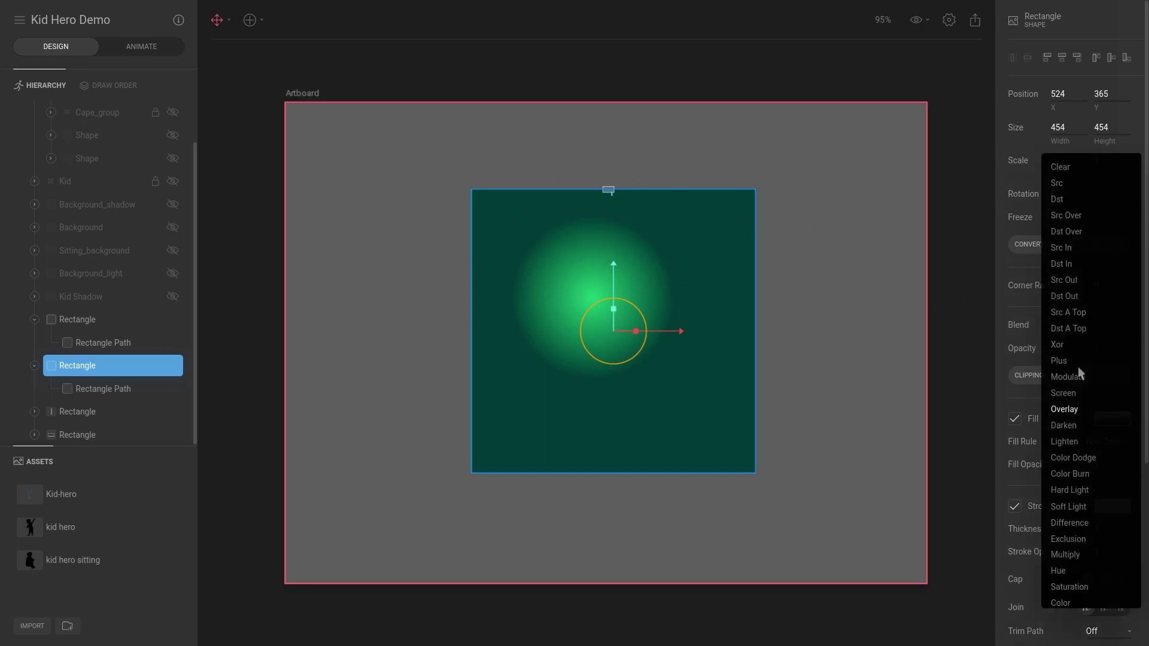
click(1071, 492)
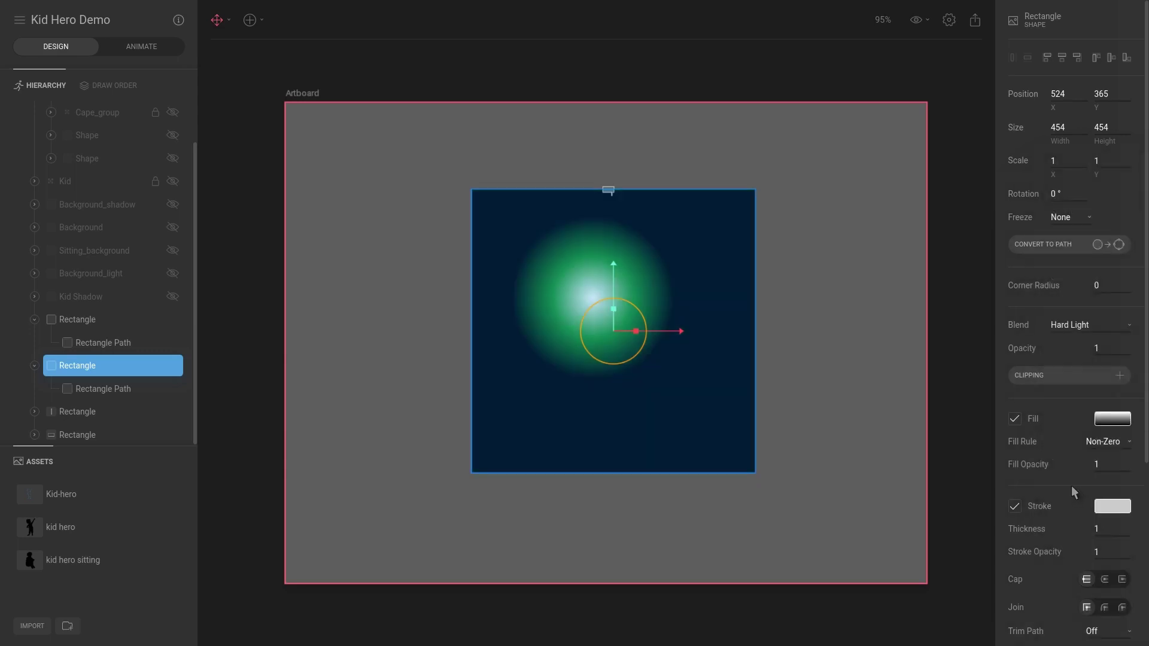
click(1082, 326)
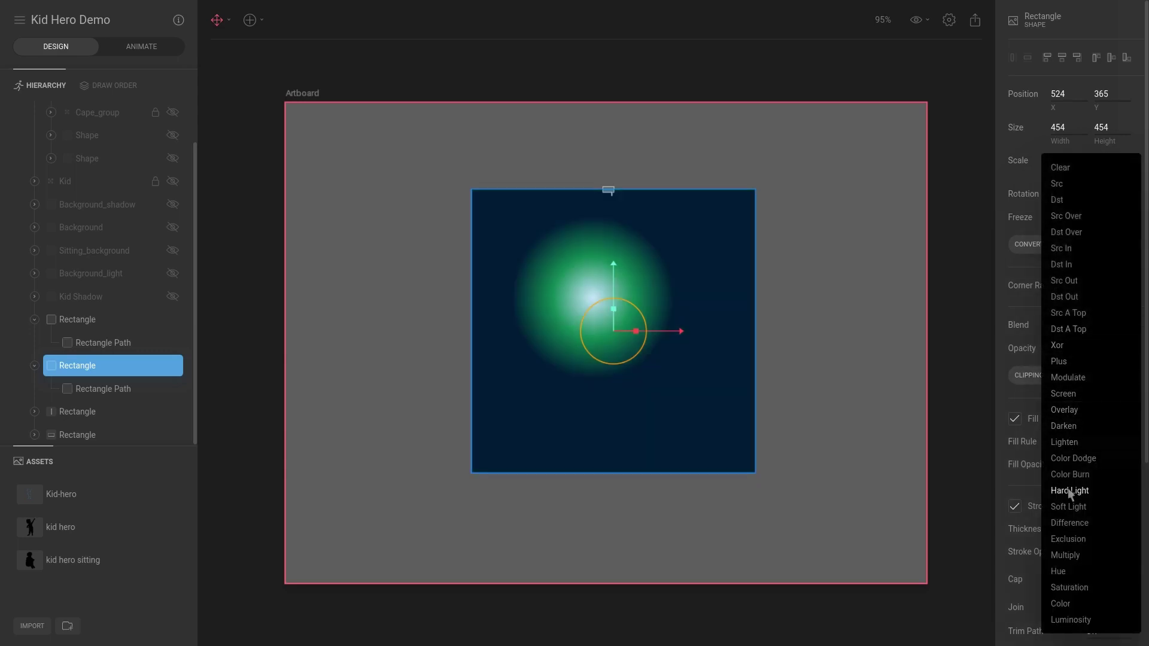
click(1064, 519)
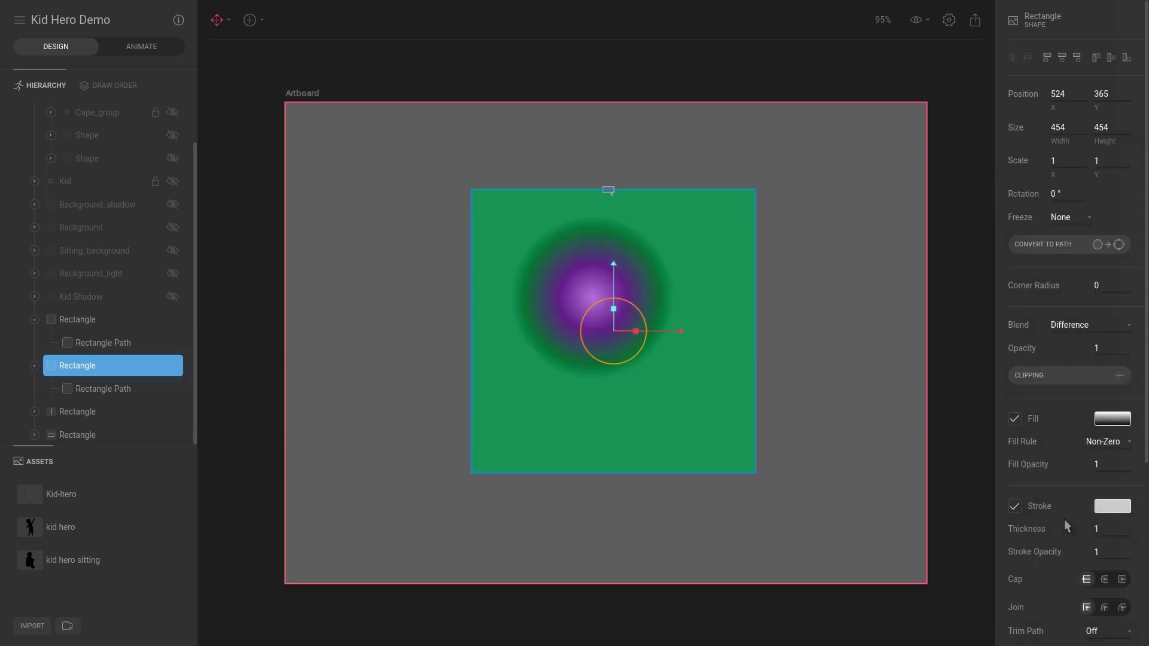
Step: Set the rectangle's blend mode to Dst Out and hide the upper Rectangle layer
click(1080, 324)
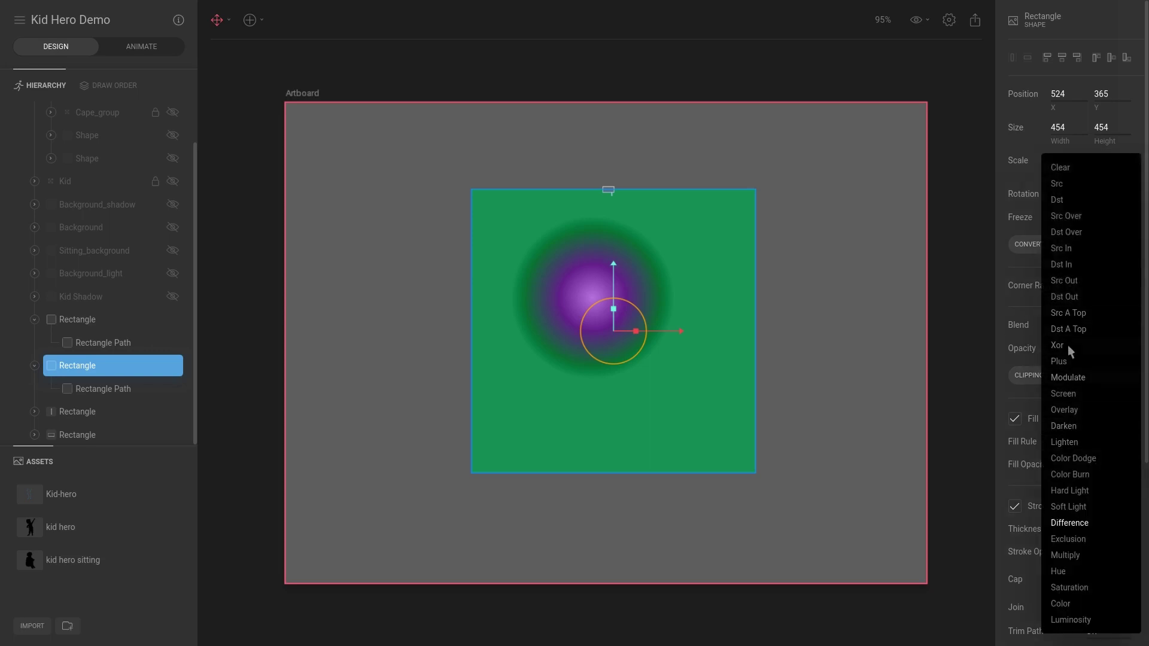
click(1064, 297)
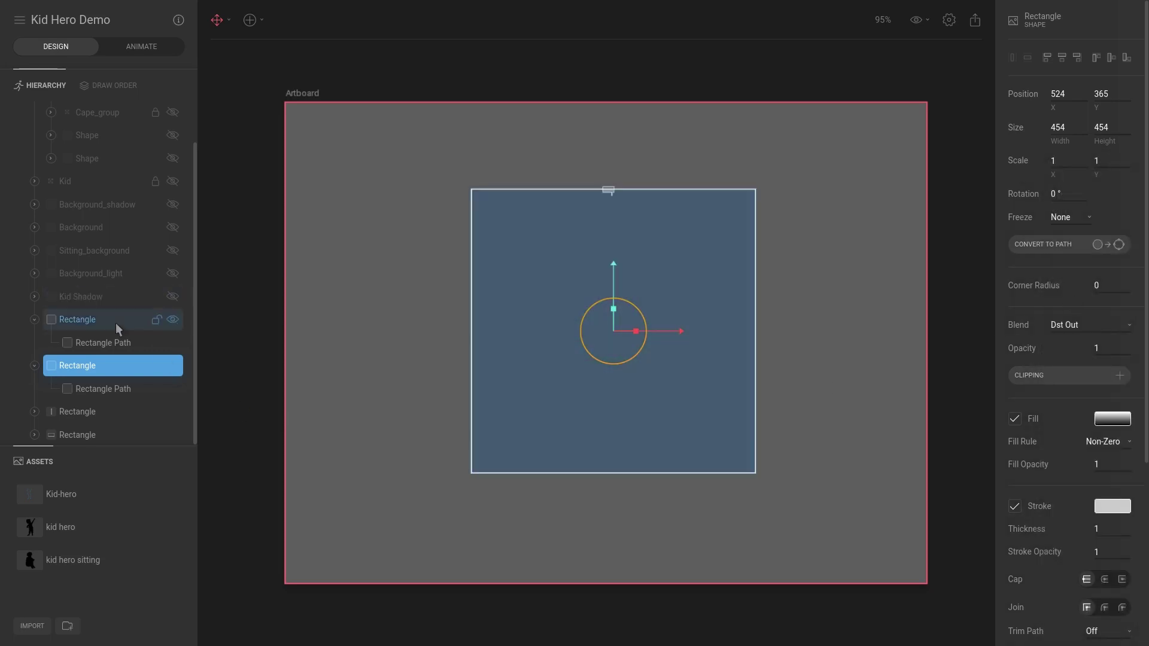
click(174, 320)
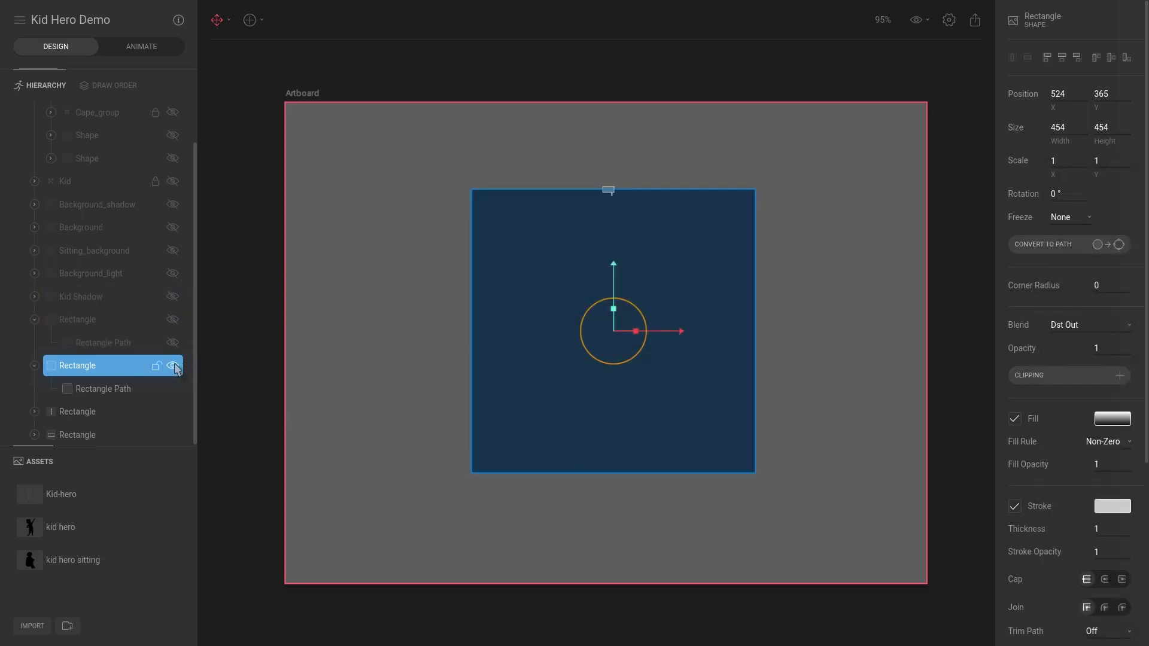
Step: Delete all the test Rectangle layers
click(128, 320)
key(Delete)
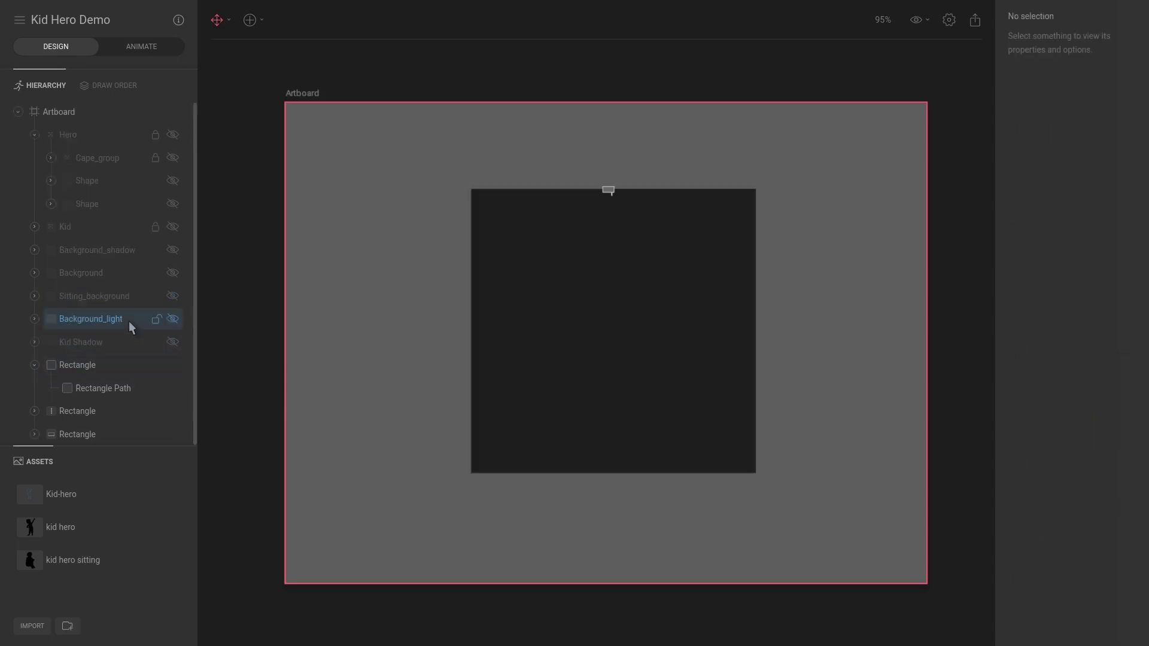
click(119, 365)
key(Delete)
click(84, 365)
shift+click(84, 389)
key(Delete)
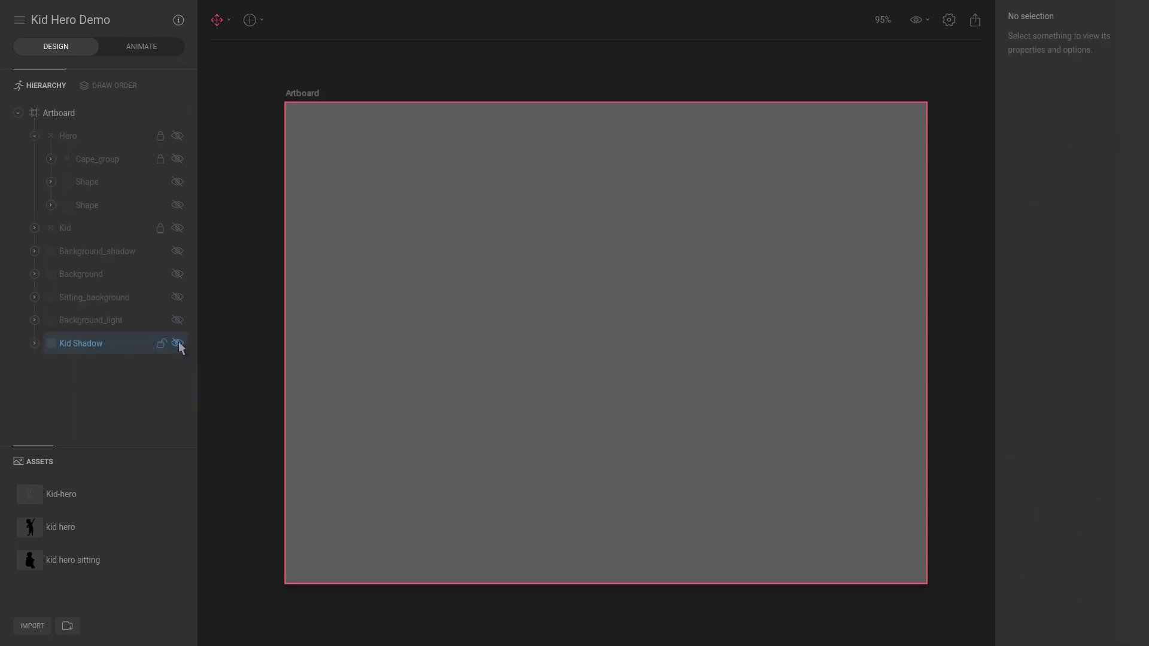
Step: Toggle the background layers' visibility to show the shaded sphere, hiding Kid Shadow and Sitting_background
click(177, 344)
click(177, 320)
click(177, 297)
click(177, 274)
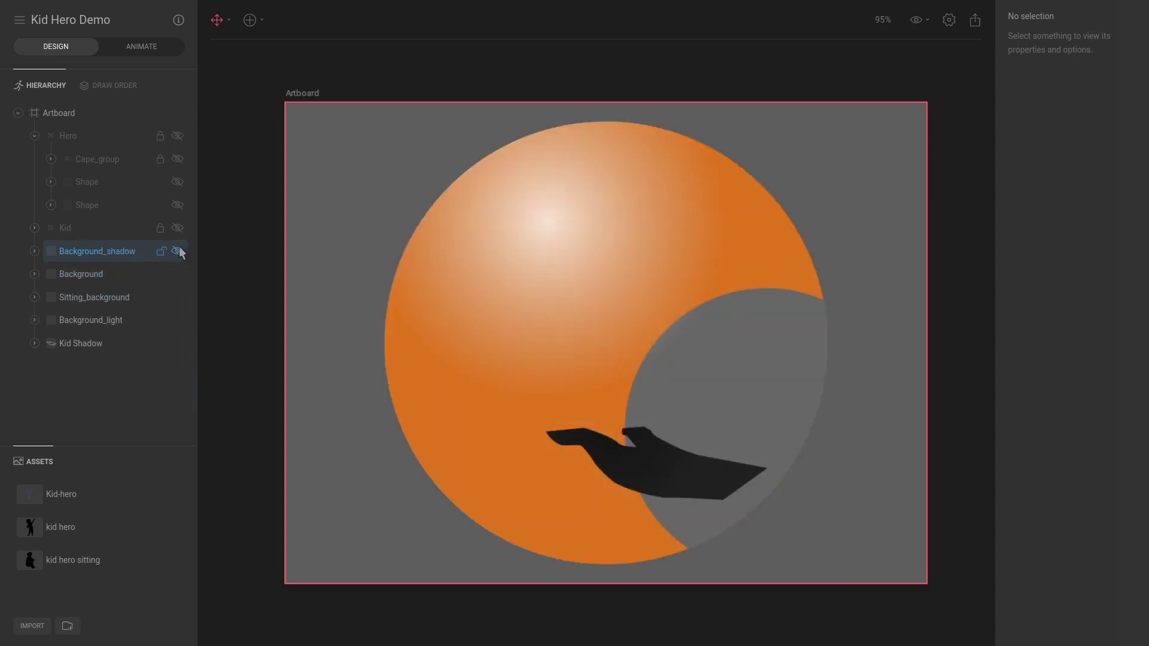
click(177, 251)
click(178, 274)
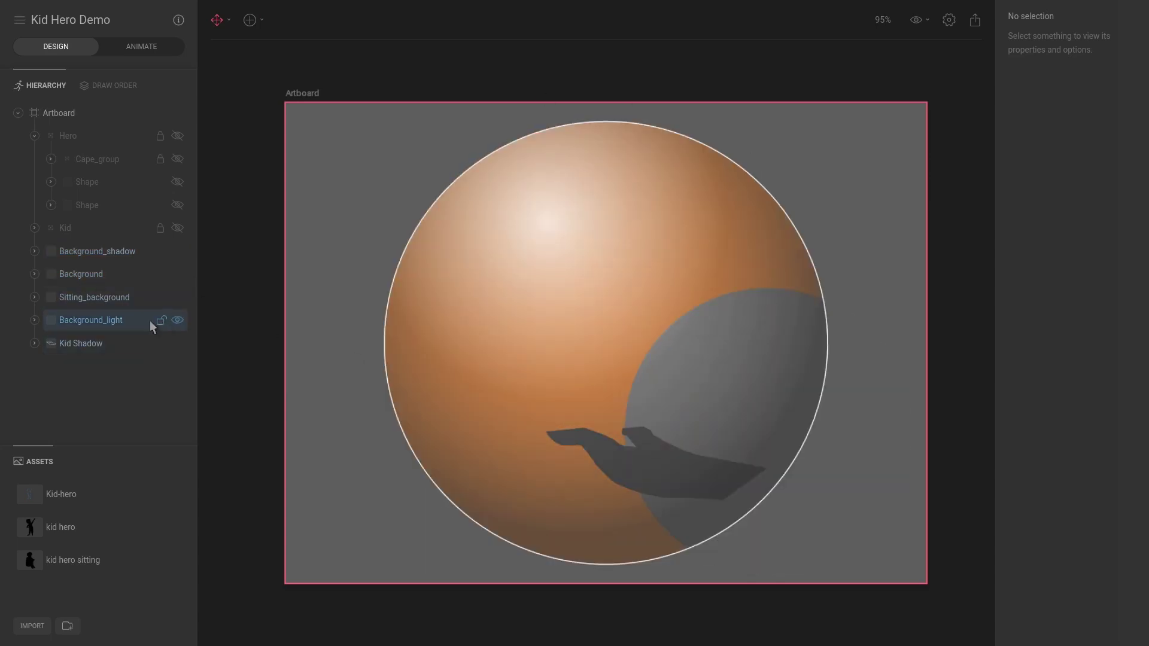
click(178, 344)
click(177, 298)
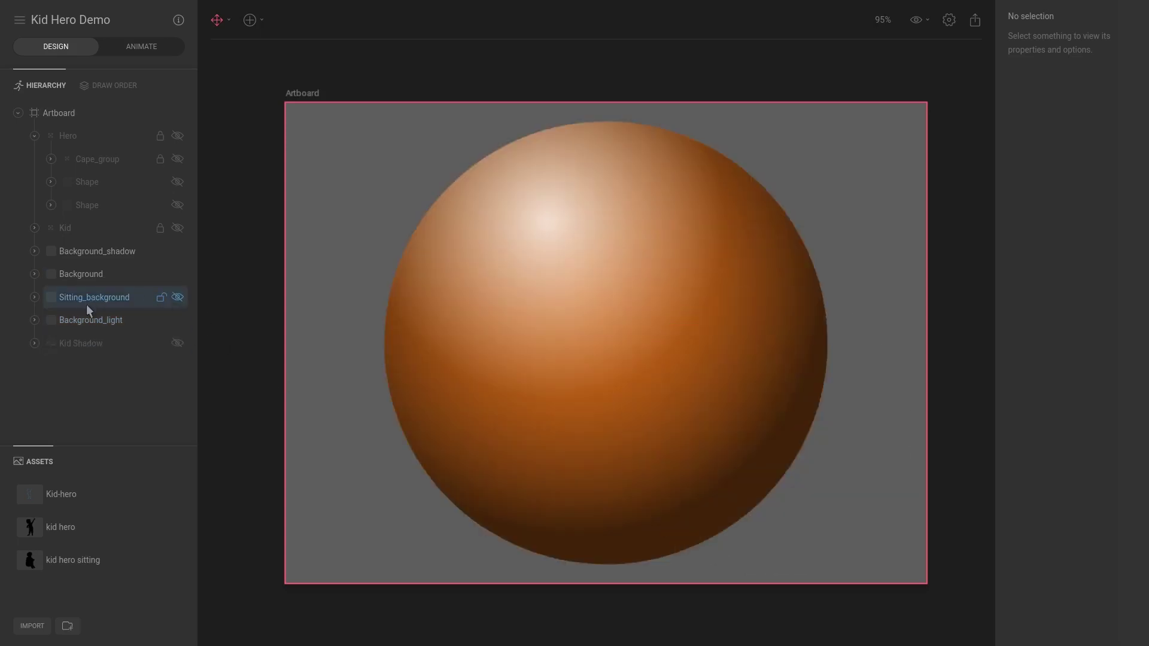
Step: Inspect Background_light and Background_shadow, then show Kid Shadow, Kid, both hero Shapes and Cape_group
click(98, 311)
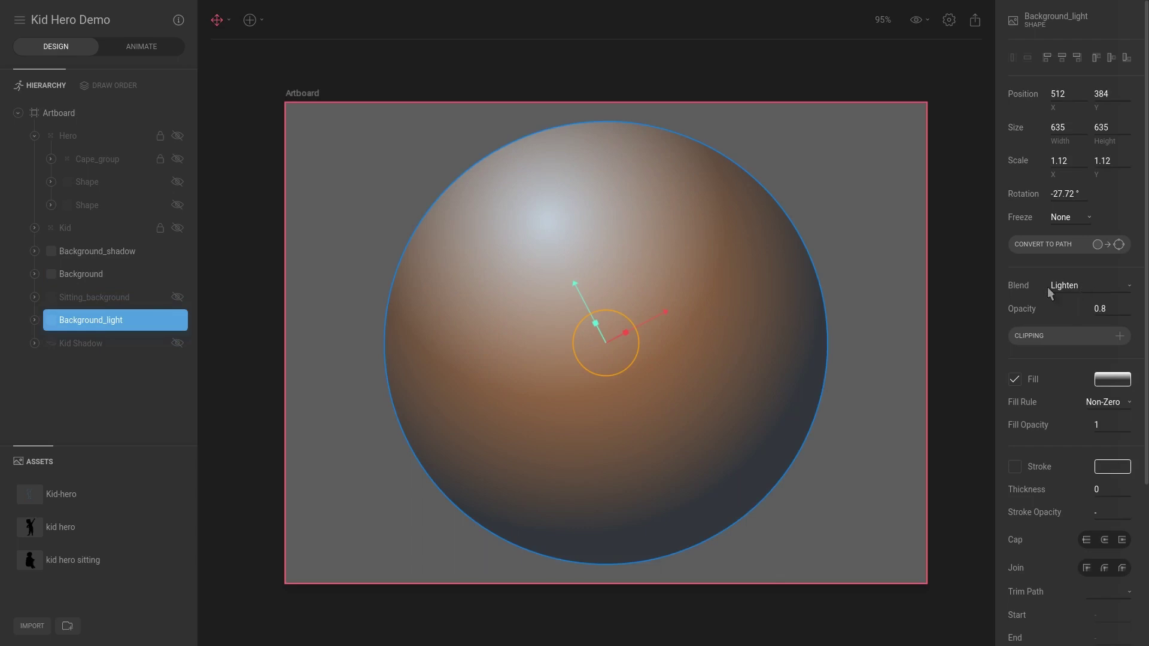
click(117, 254)
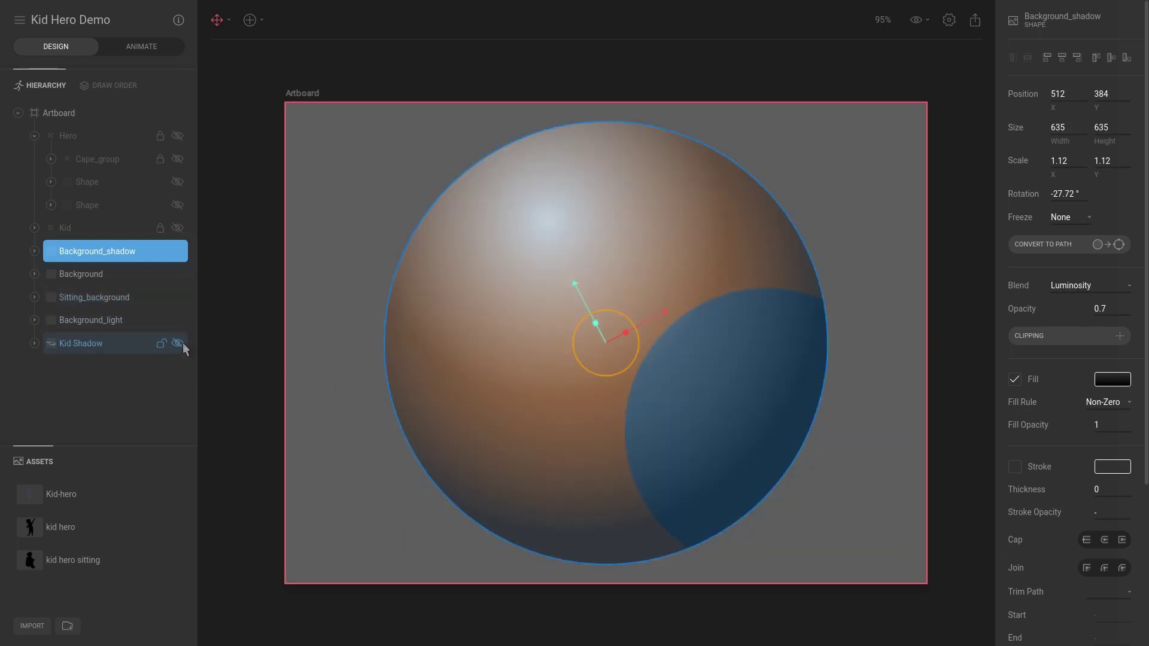
click(177, 343)
click(177, 228)
click(177, 204)
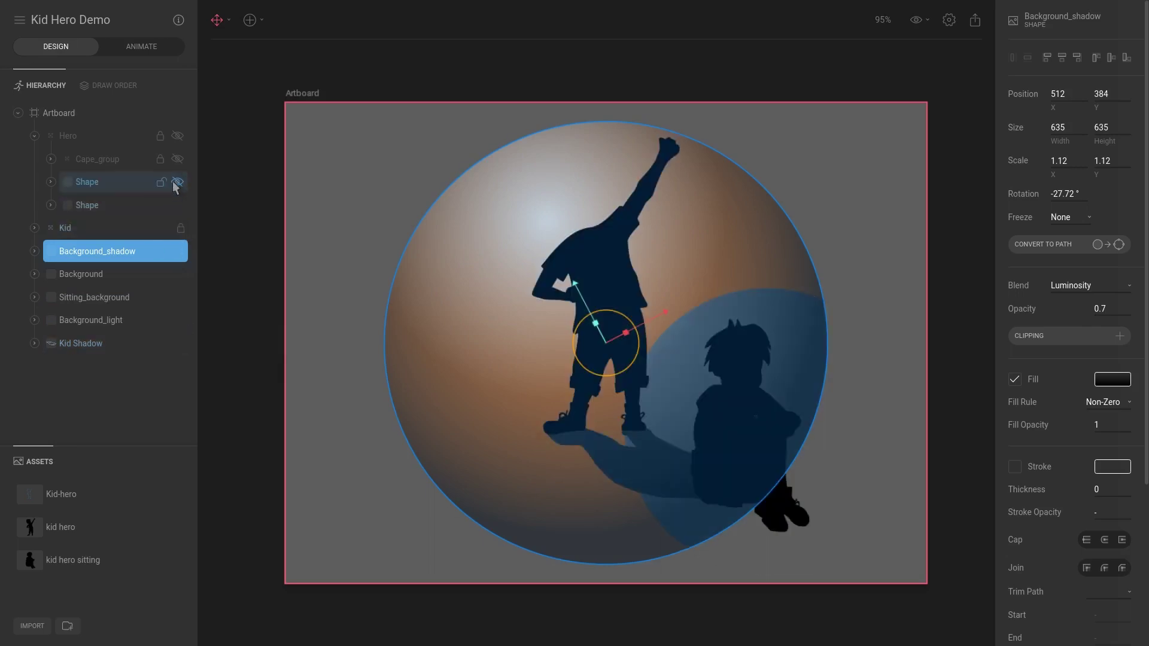
click(177, 182)
click(177, 159)
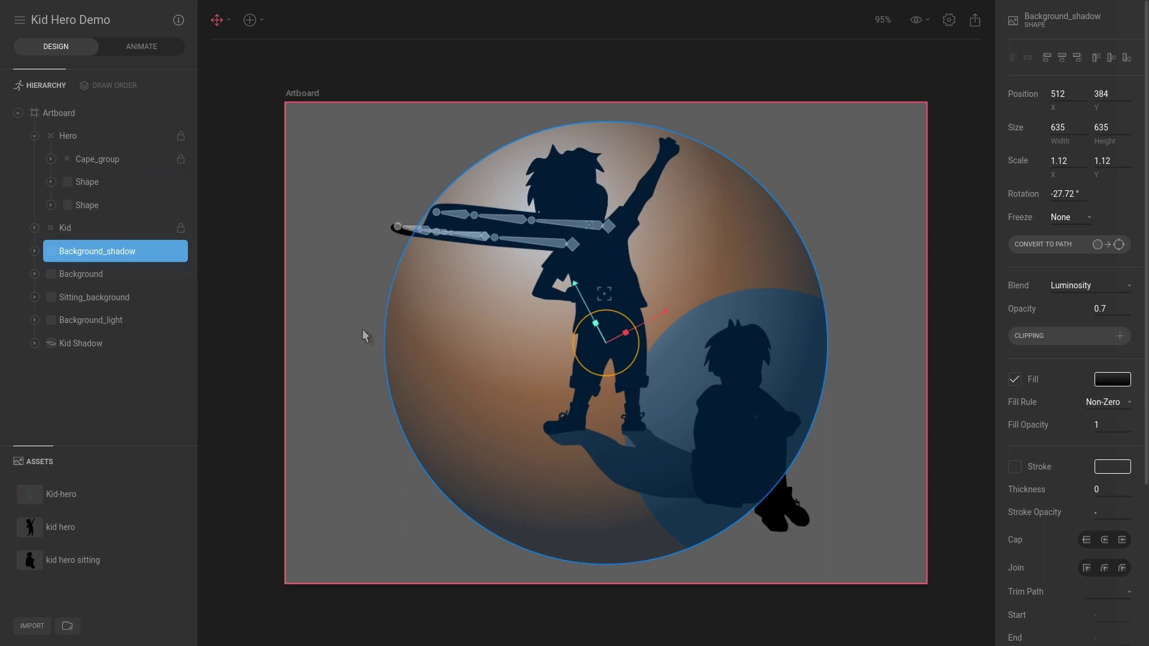
click(945, 248)
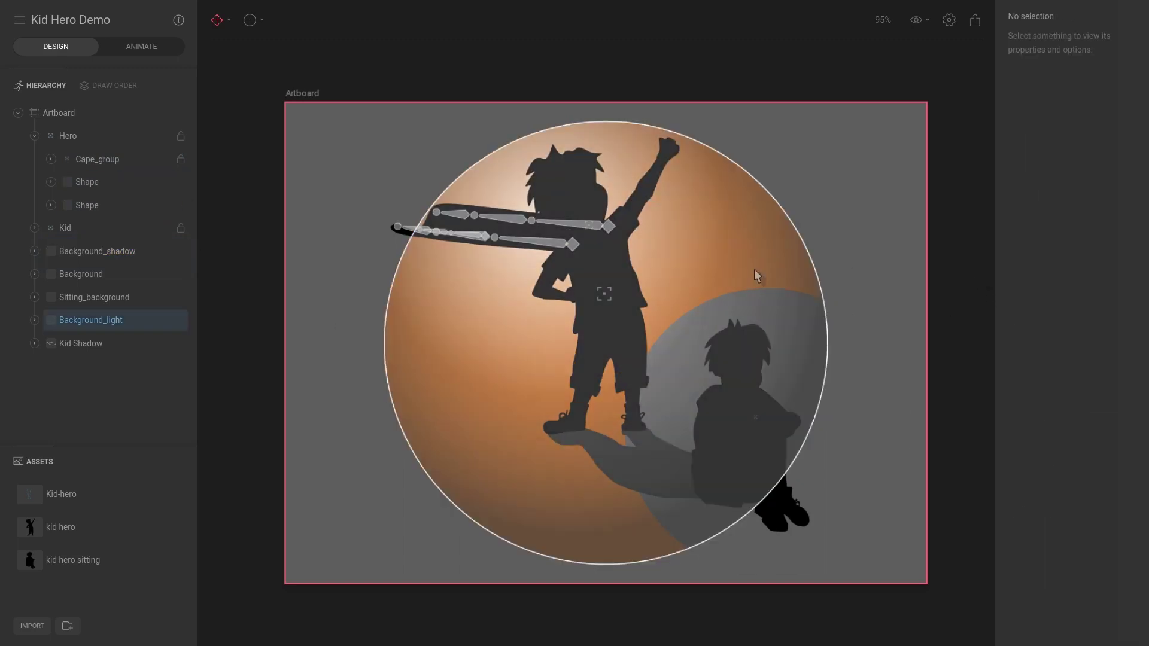
Step: In Animate mode on the Wind timeline, reveal Background_shadow's Fill Radial keyframes
click(138, 50)
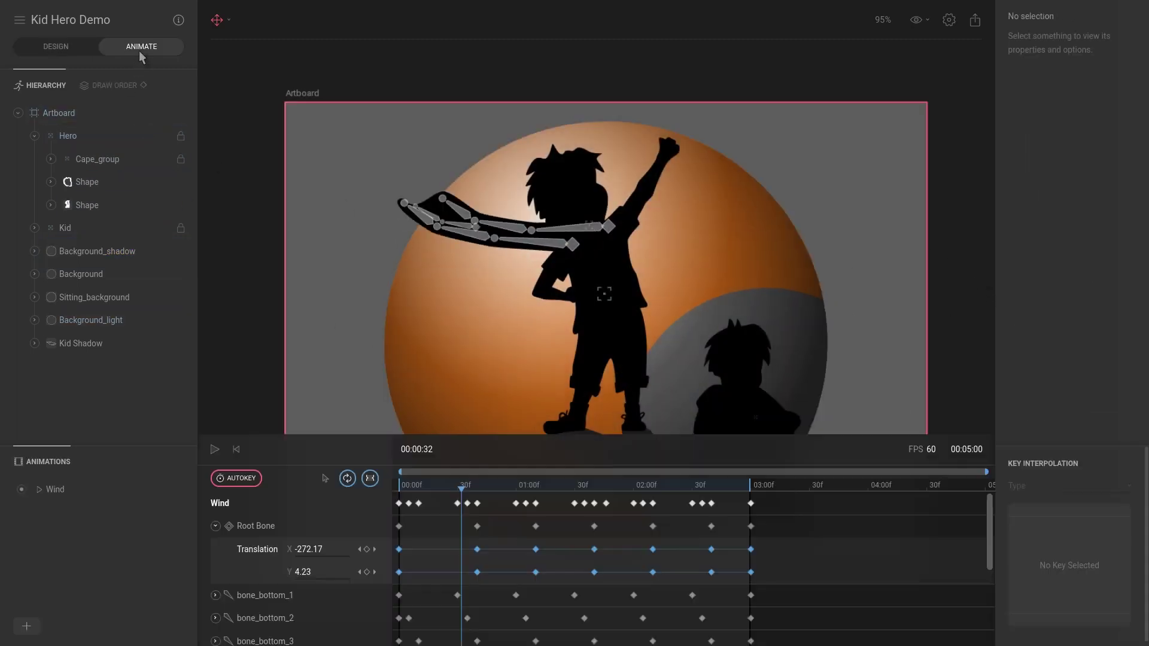
drag(229, 224, 254, 177)
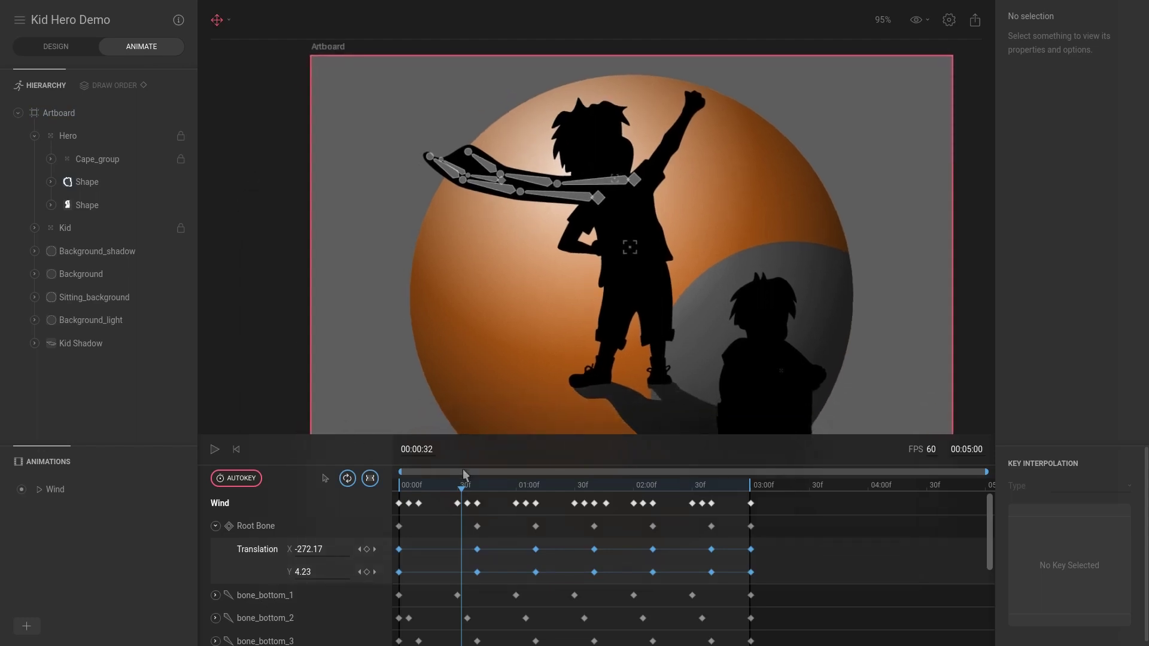
drag(461, 489, 399, 489)
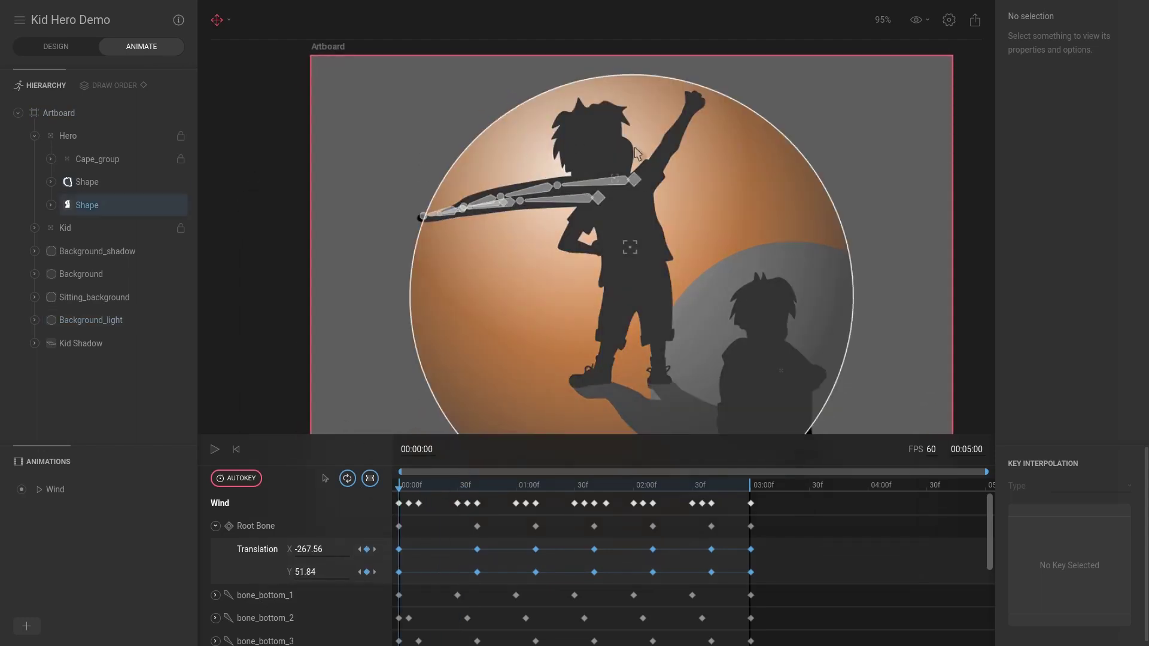
mouse_move(412, 484)
mouse_down()
mouse_move(466, 486)
mouse_move(399, 486)
mouse_up()
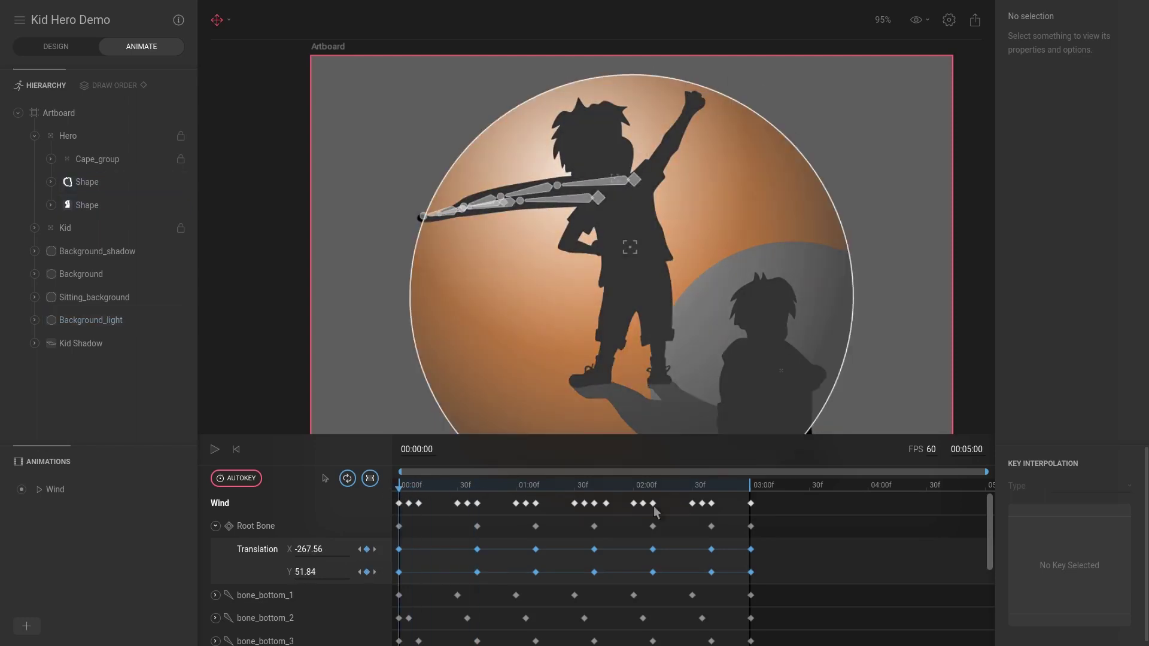
click(215, 526)
scroll(250, 577, down, 3)
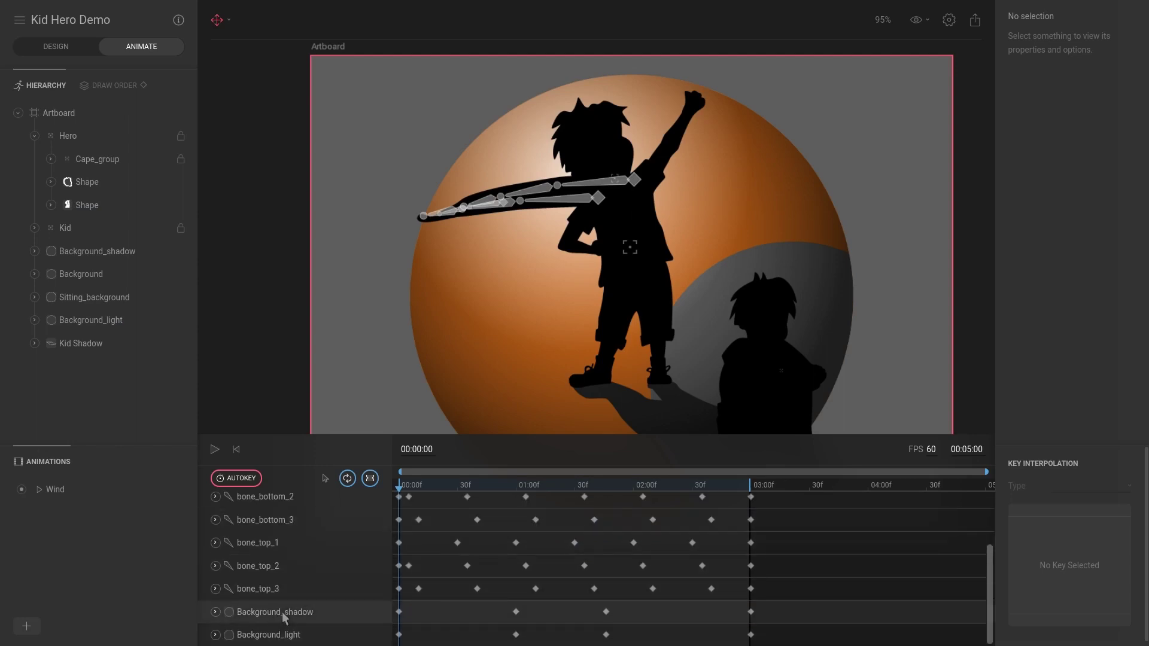
click(215, 612)
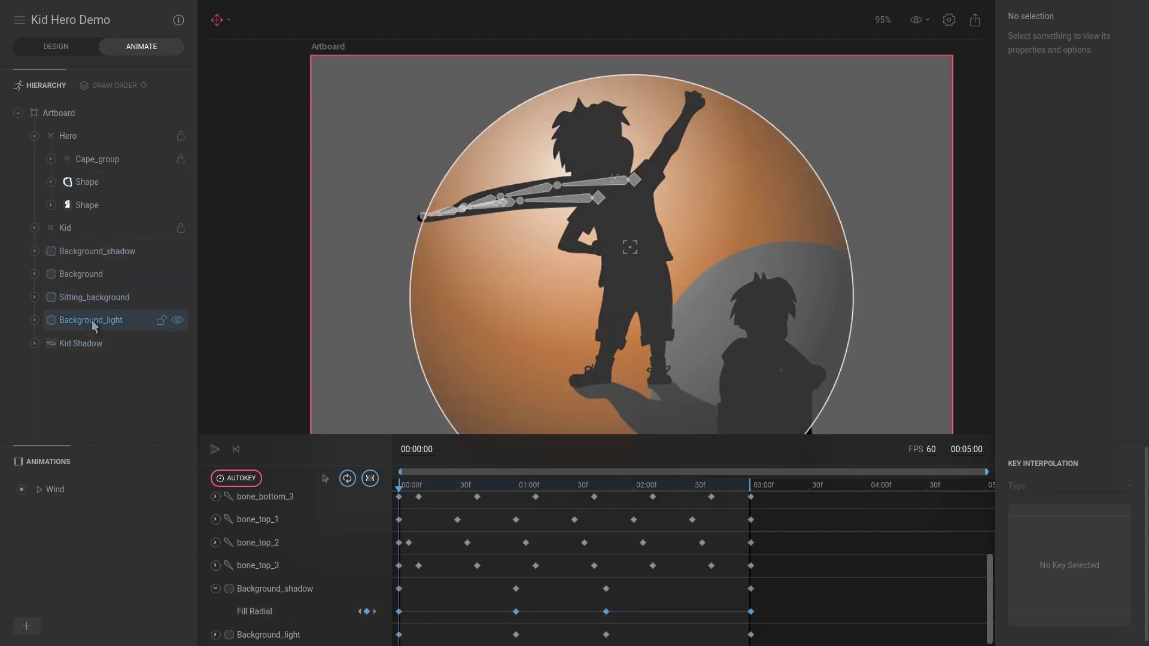
Step: Check that Background_light's fill is white #FFFFFF at 0.8 opacity, then return to the start
click(91, 320)
drag(431, 483, 516, 492)
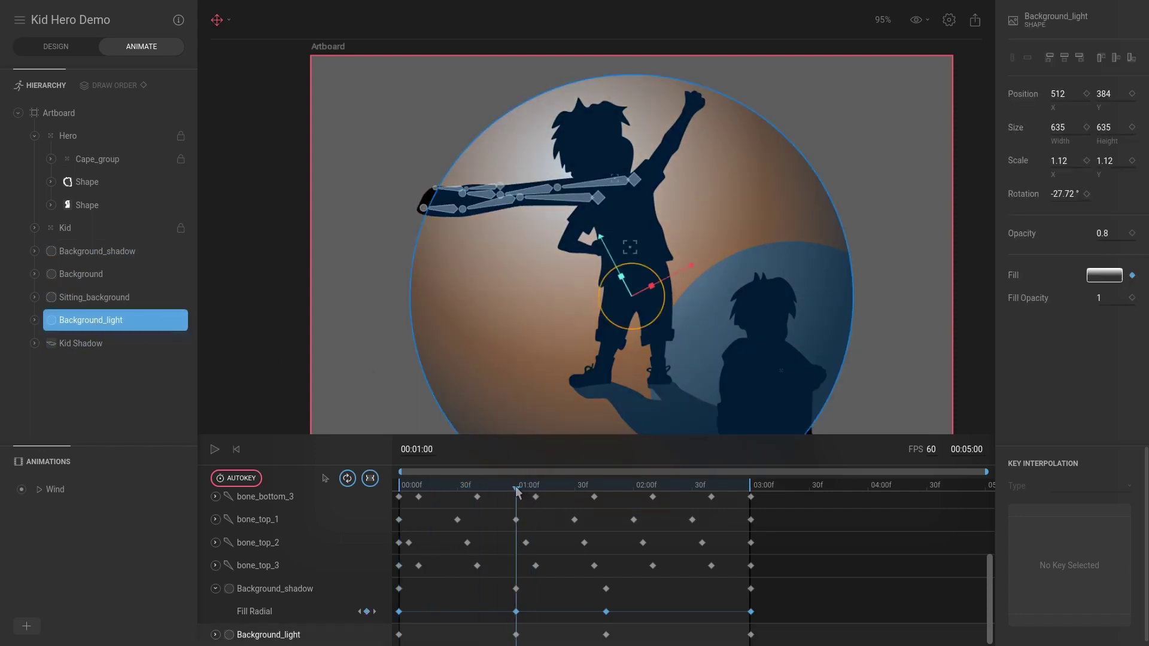
click(1097, 282)
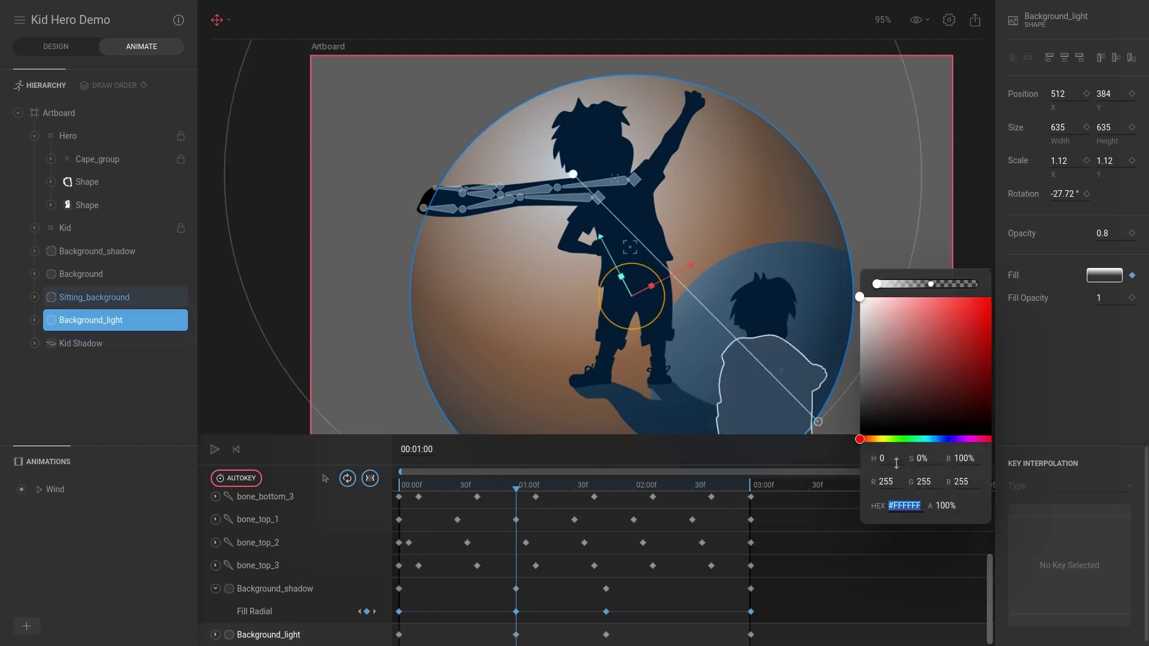
click(593, 464)
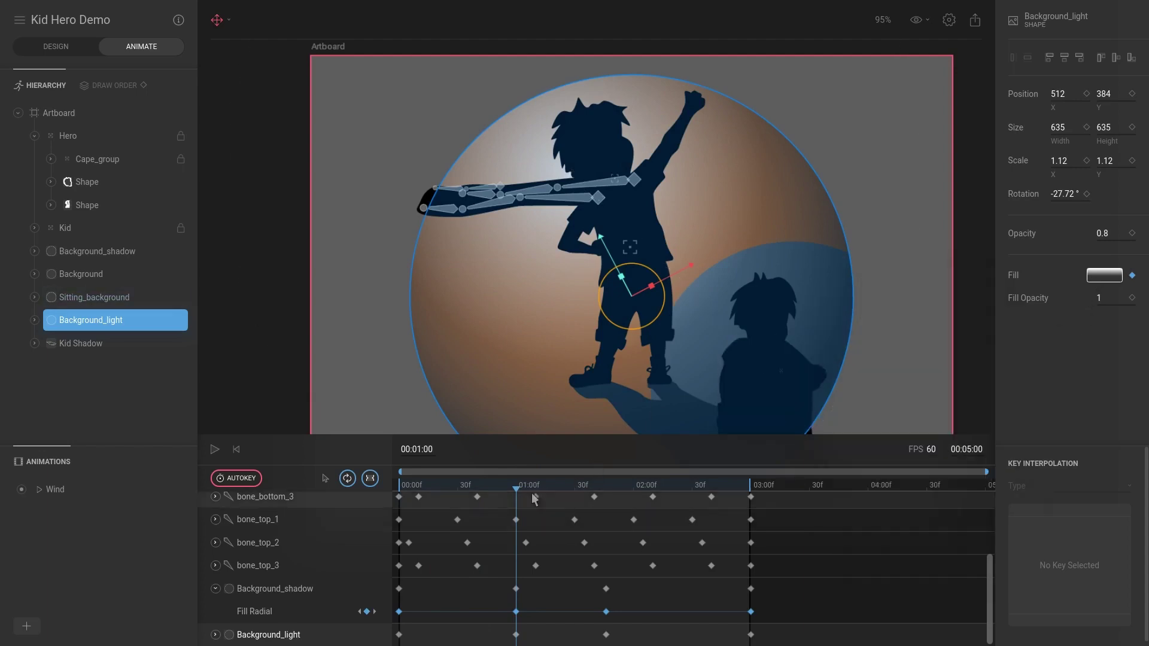
key(Home)
scroll(734, 346, down, 3)
scroll(904, 270, up, 3)
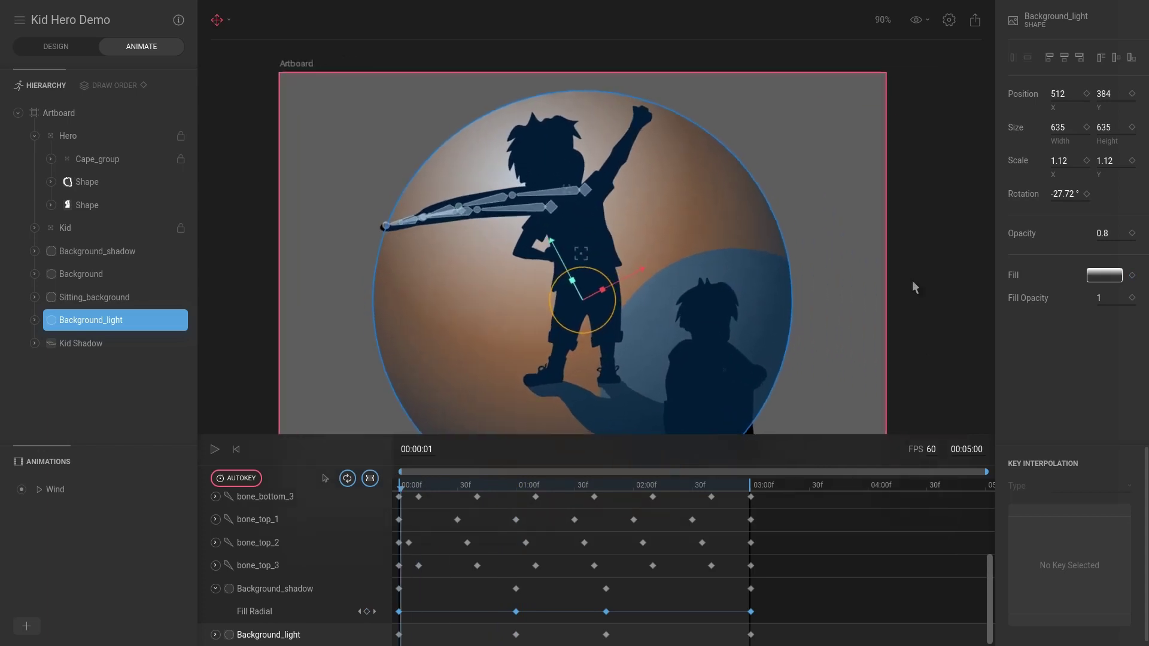
click(901, 189)
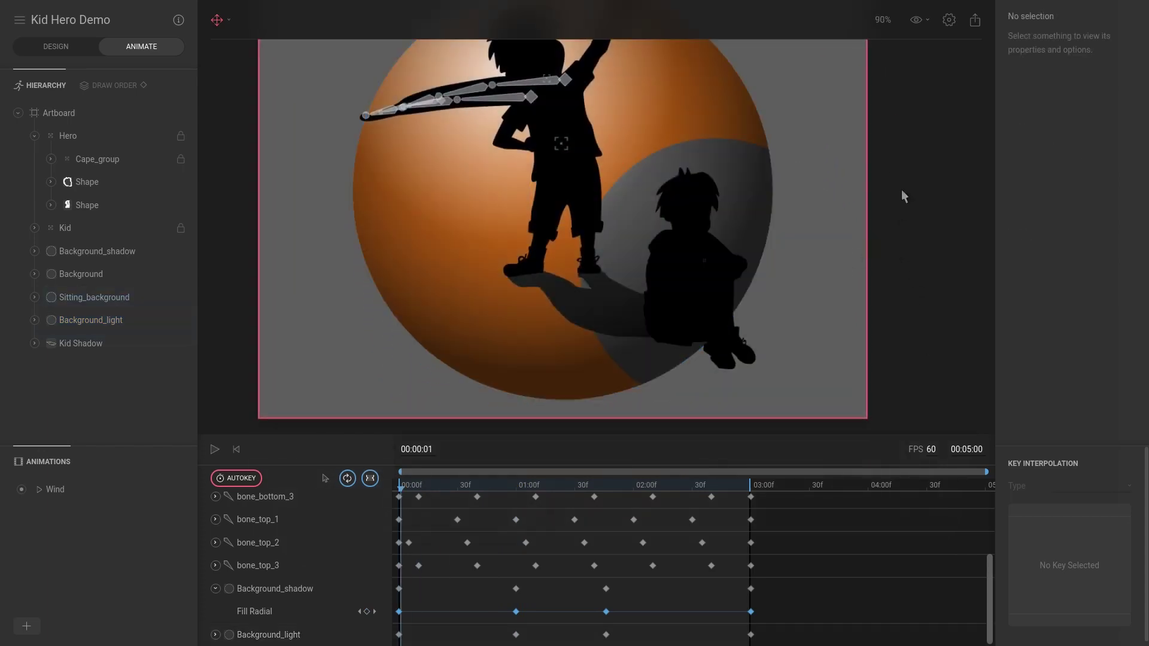
key(space)
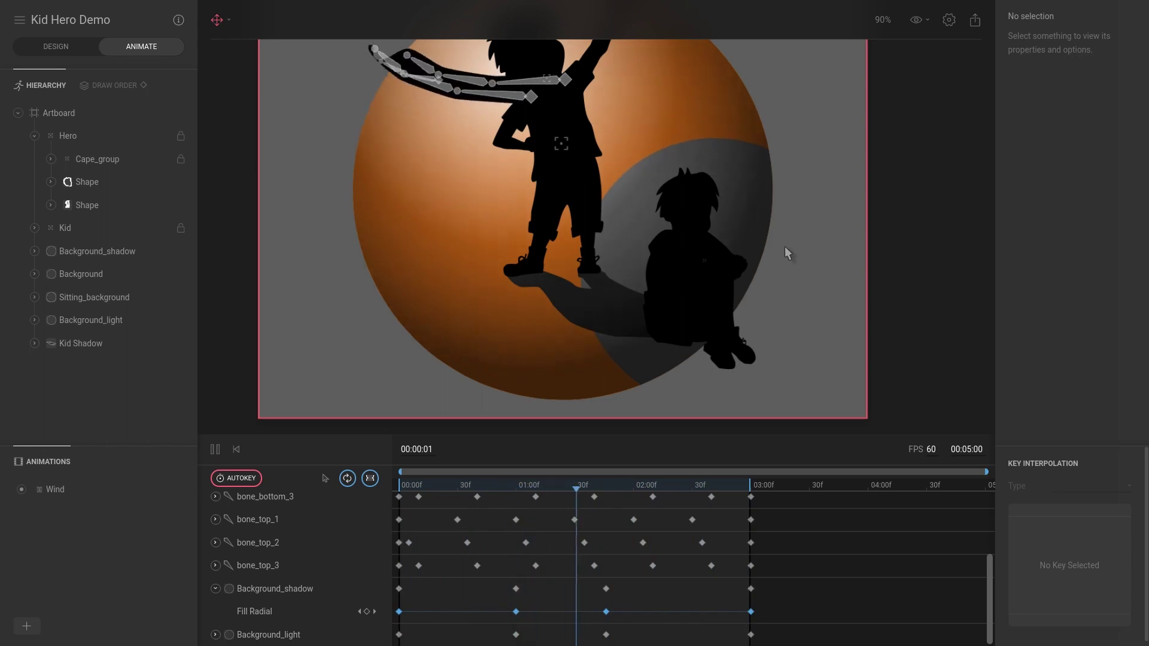
key(space)
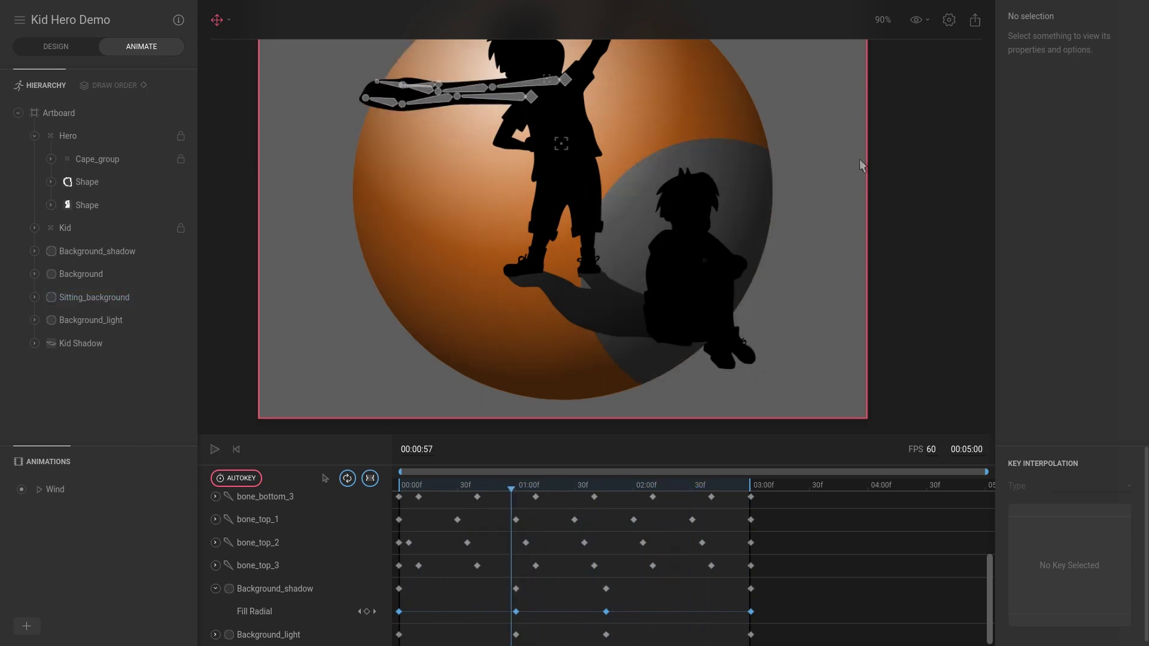
scroll(790, 74, up, 2)
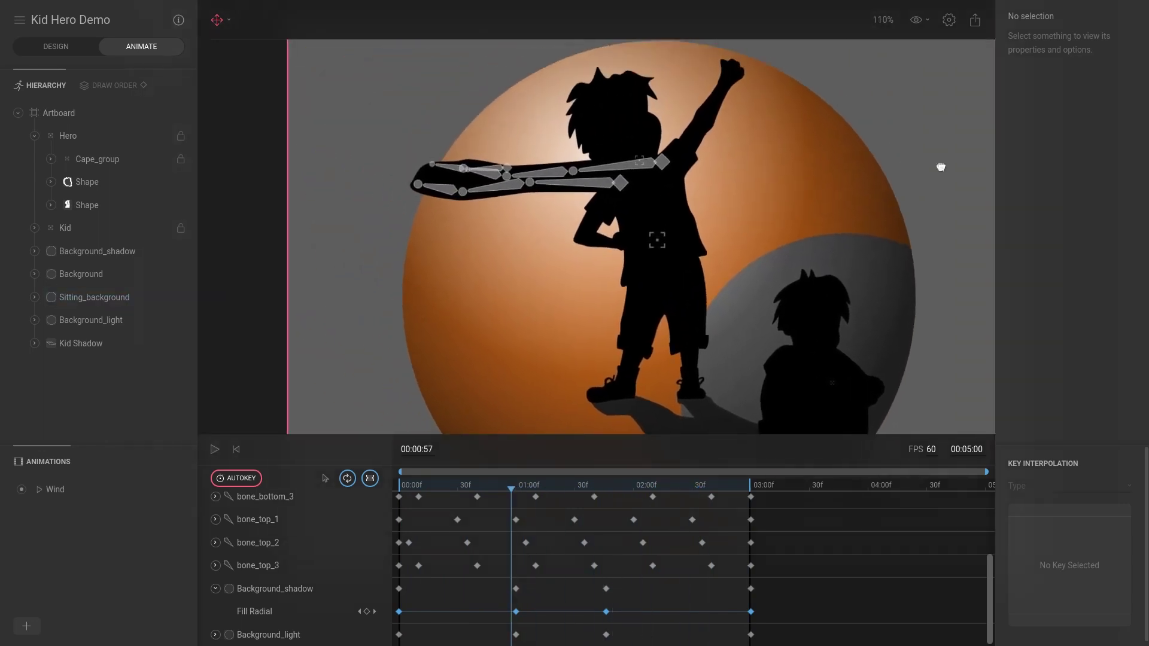
scroll(907, 165, up, 2)
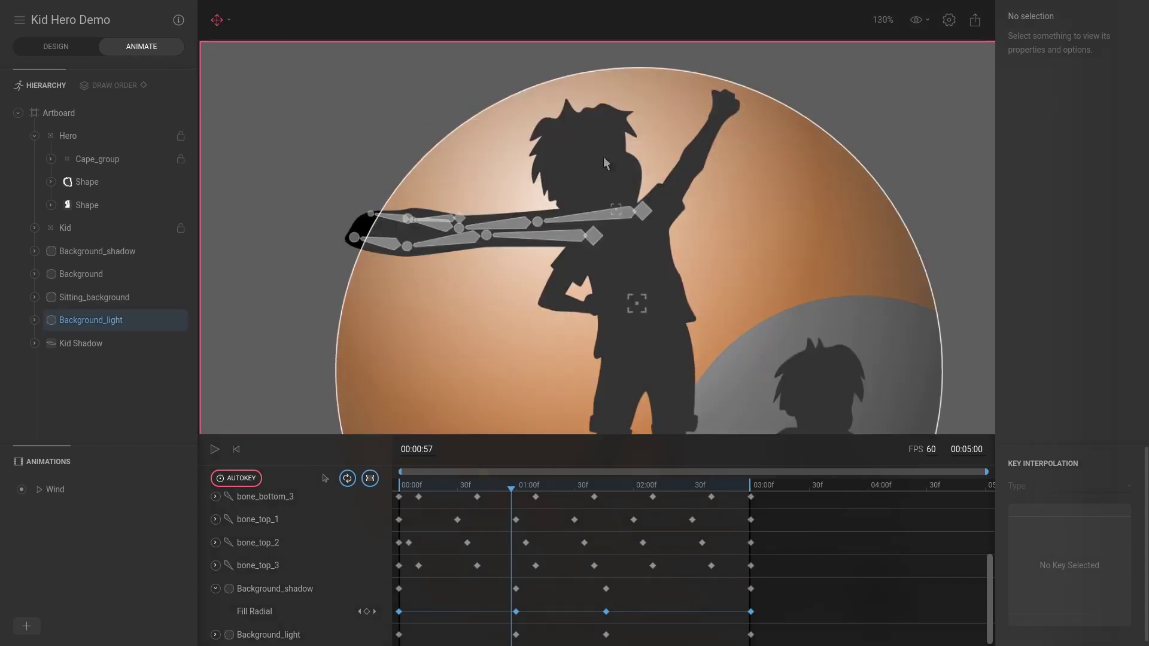
Step: Select the hero's head Shape and enter vertex editing, trying then undoing a hair vertex move
click(605, 163)
click(157, 184)
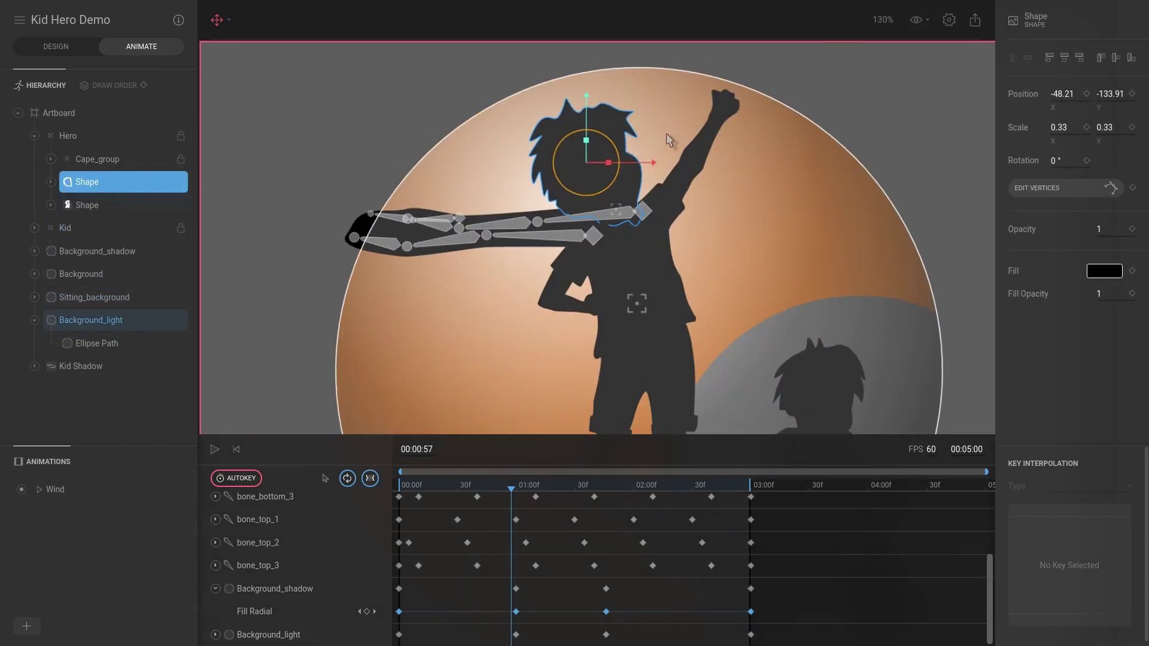
scroll(659, 105, up, 5)
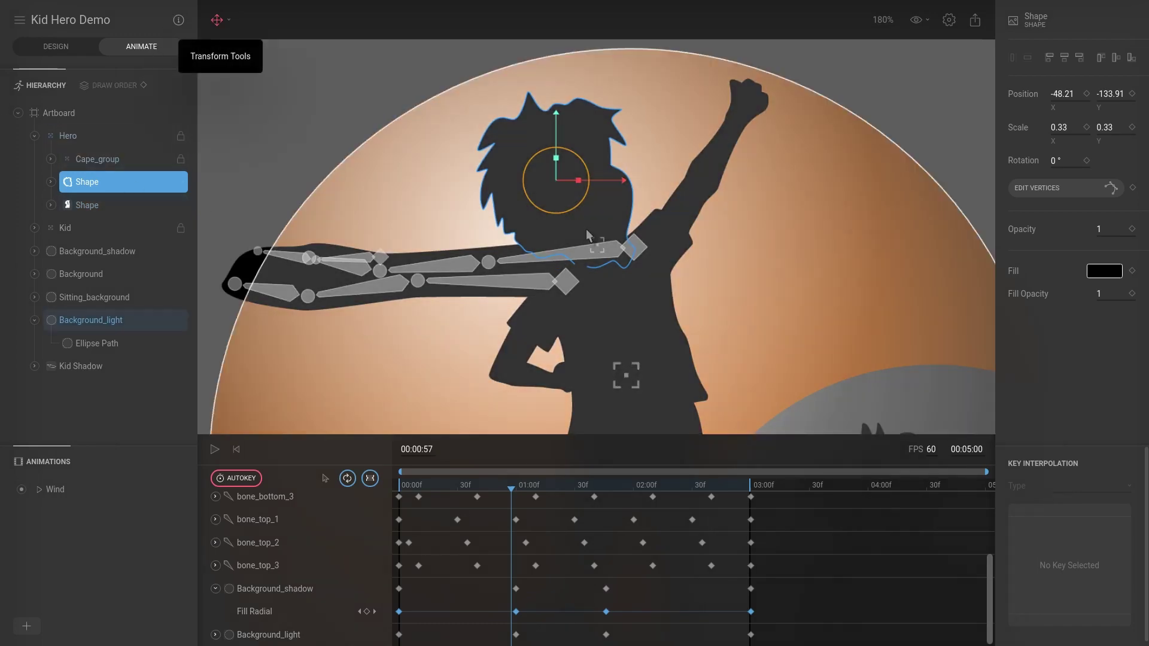
double_click(587, 228)
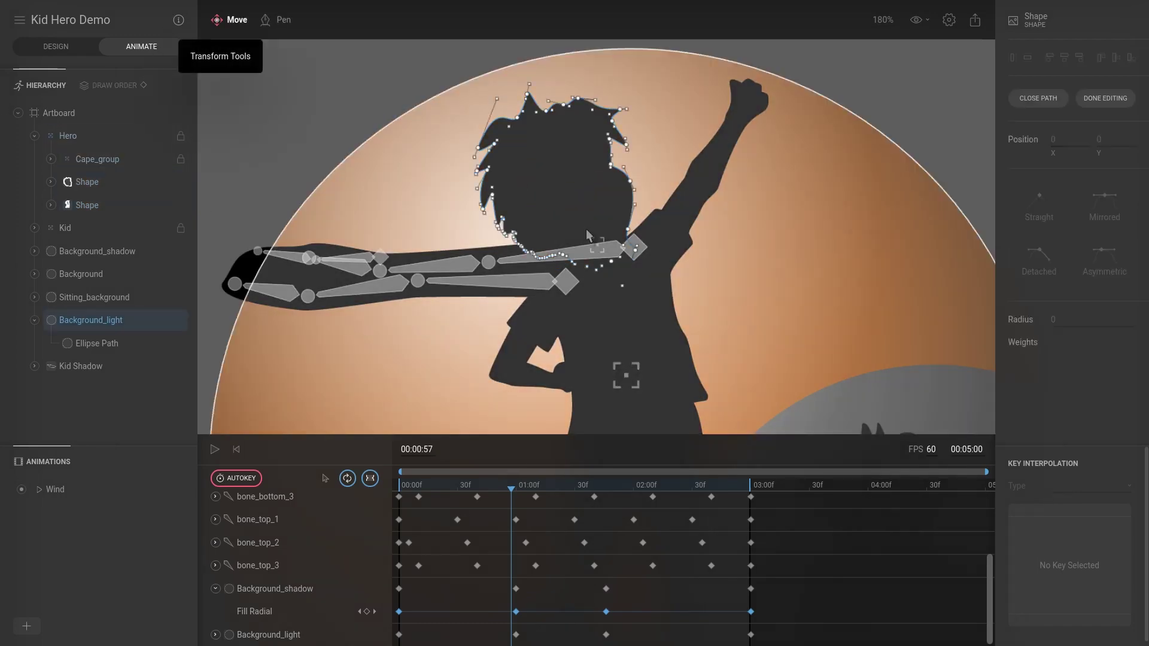
scroll(628, 138, up, 4)
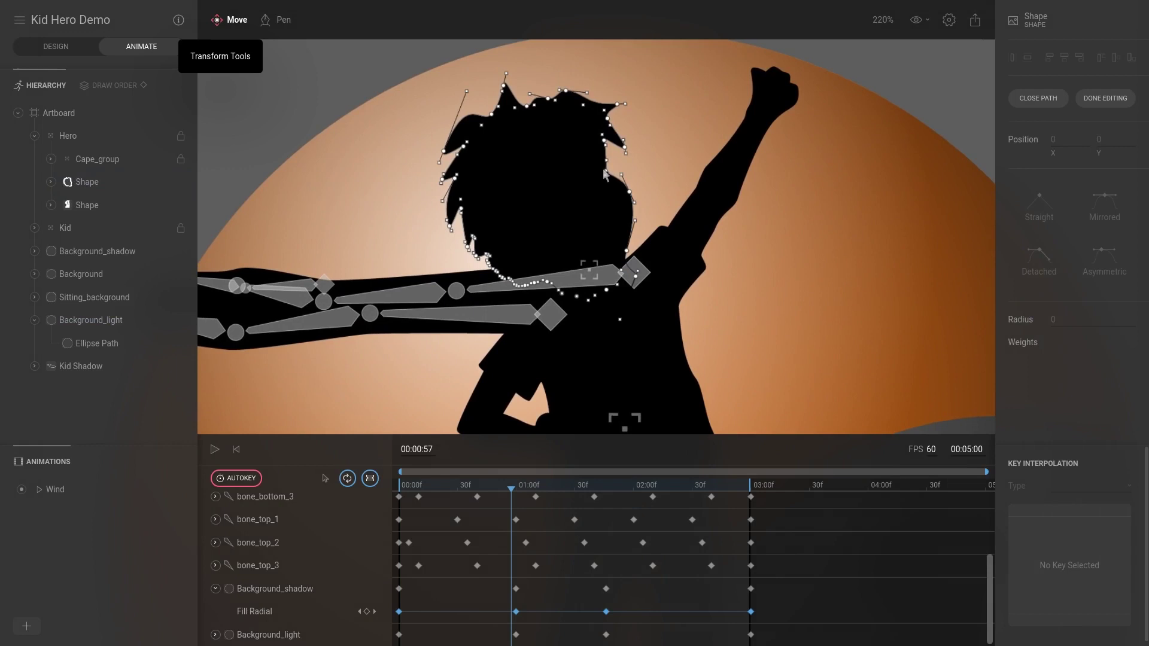
drag(604, 170, 582, 174)
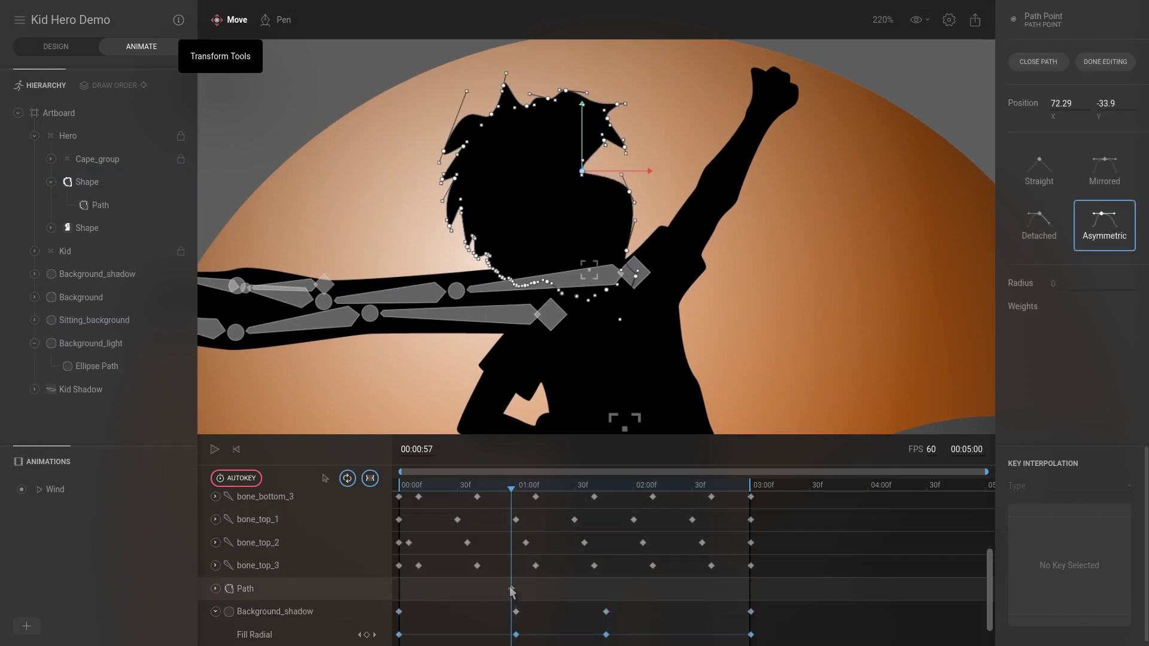
mouse_move(511, 490)
mouse_down()
mouse_move(468, 487)
mouse_move(511, 489)
mouse_up()
key(ctrl+z)
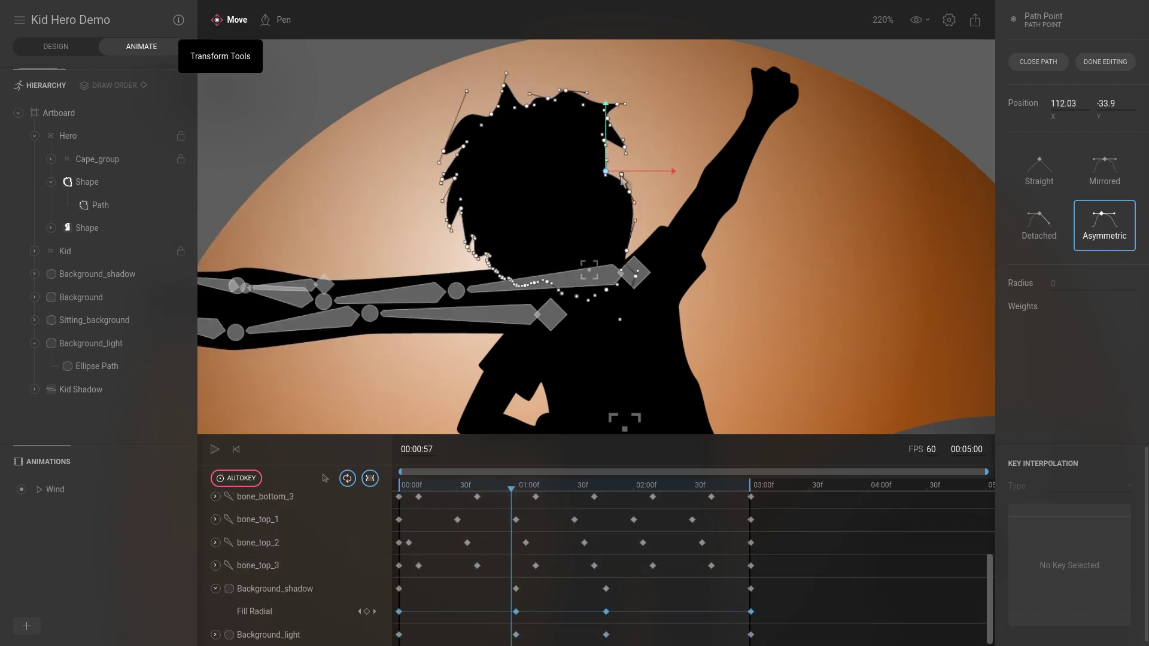
Step: Key the hair tip vertex lowered at 00:00:57 and raised at frame 0
click(624, 143)
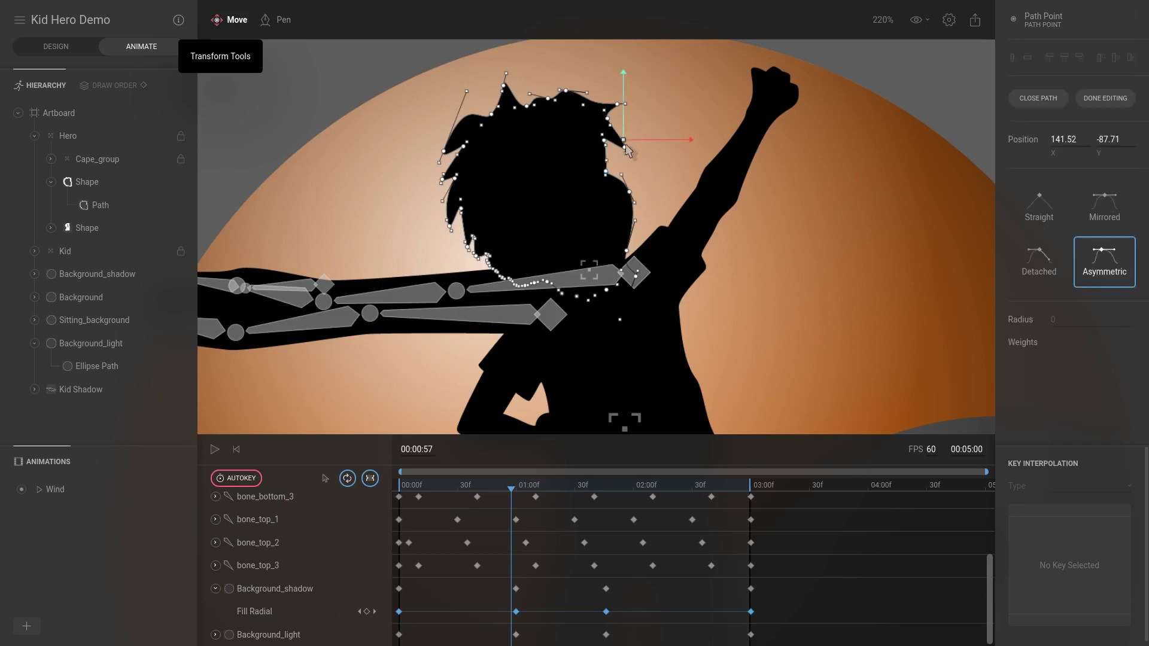
scroll(626, 148, up, 3)
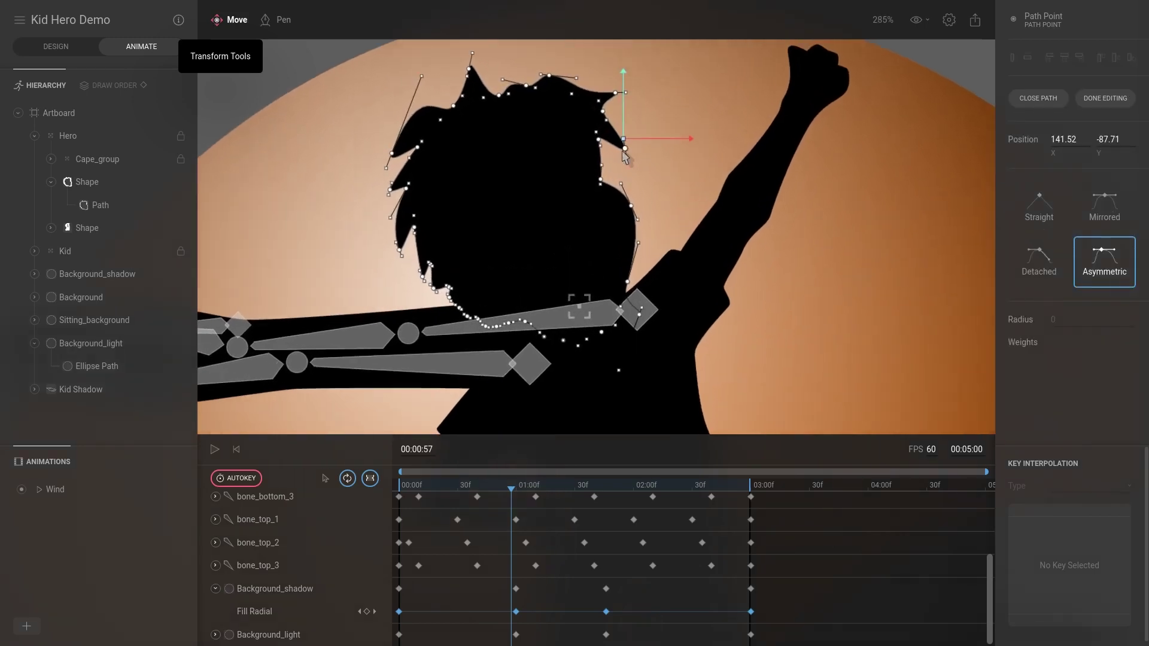
click(625, 148)
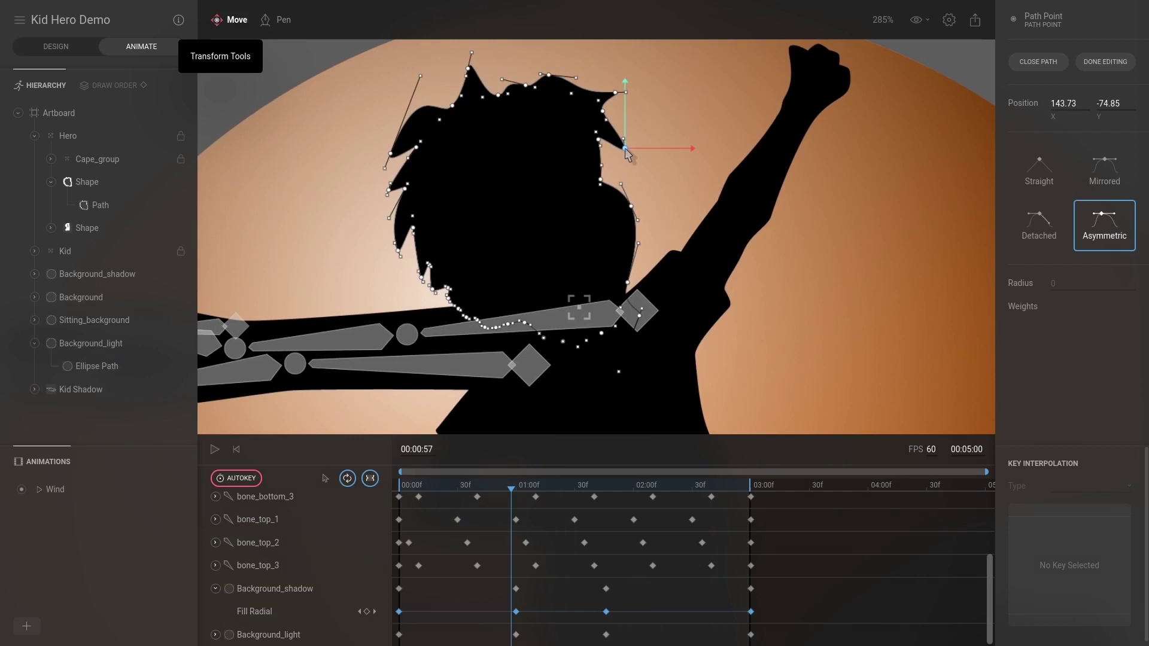
drag(625, 150, 611, 159)
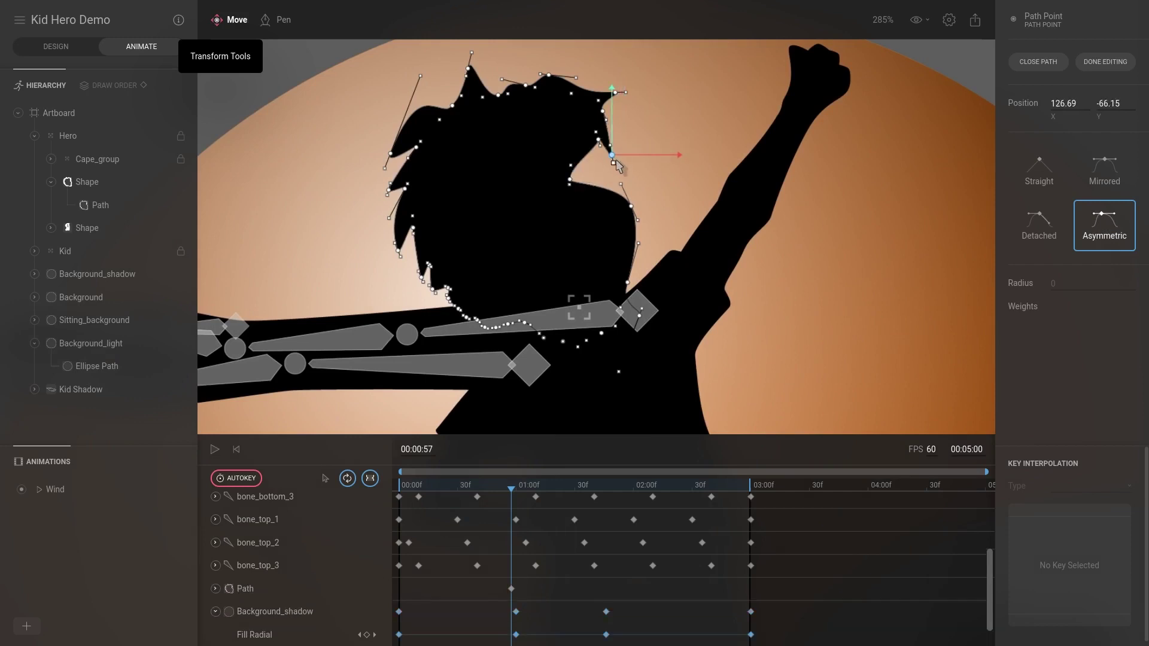
key(ctrl+z)
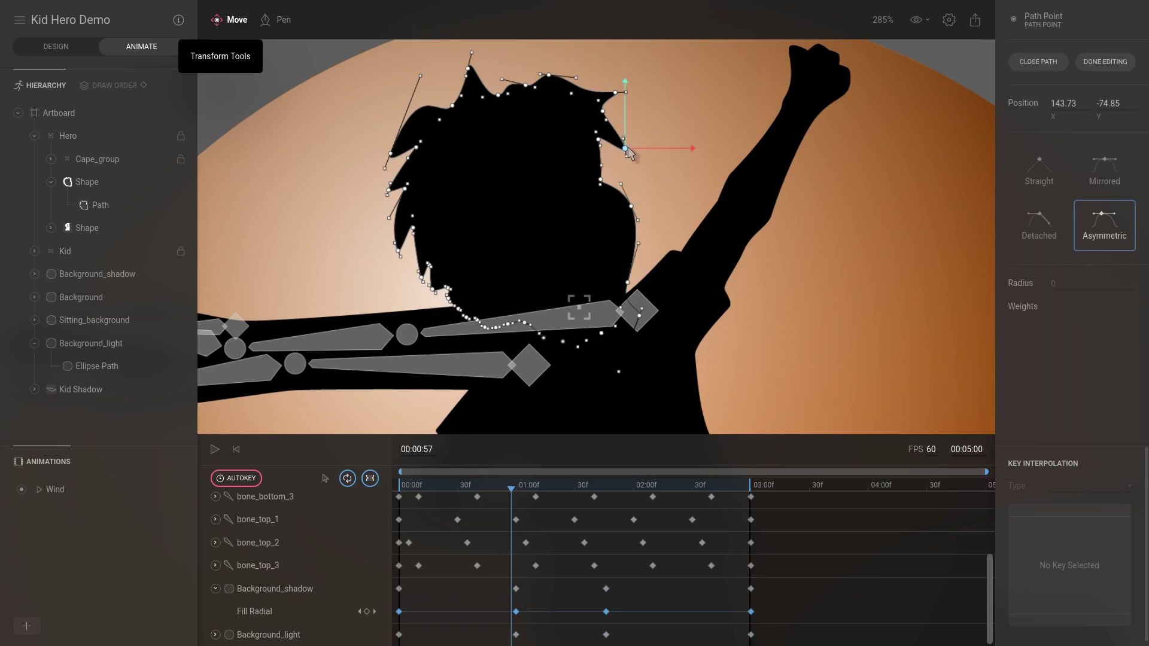
drag(622, 150, 619, 159)
drag(506, 499, 400, 485)
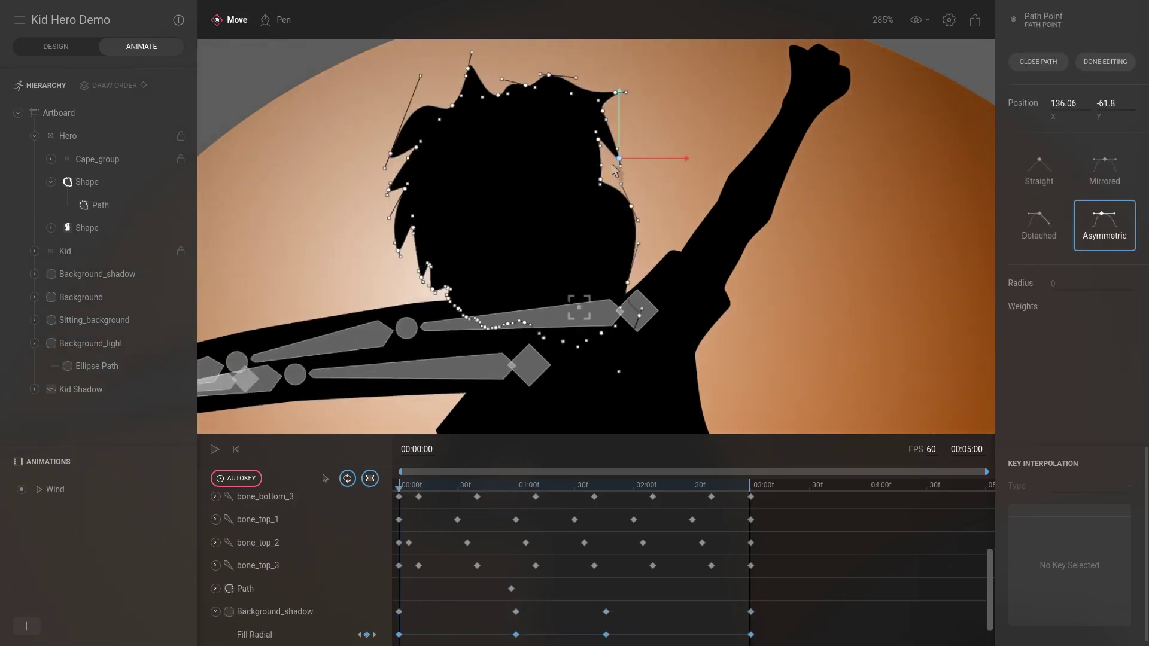
drag(619, 158, 633, 150)
Step: Play the Wind animation twice to check the hair sway, then exit vertex editing and deselect
key(space)
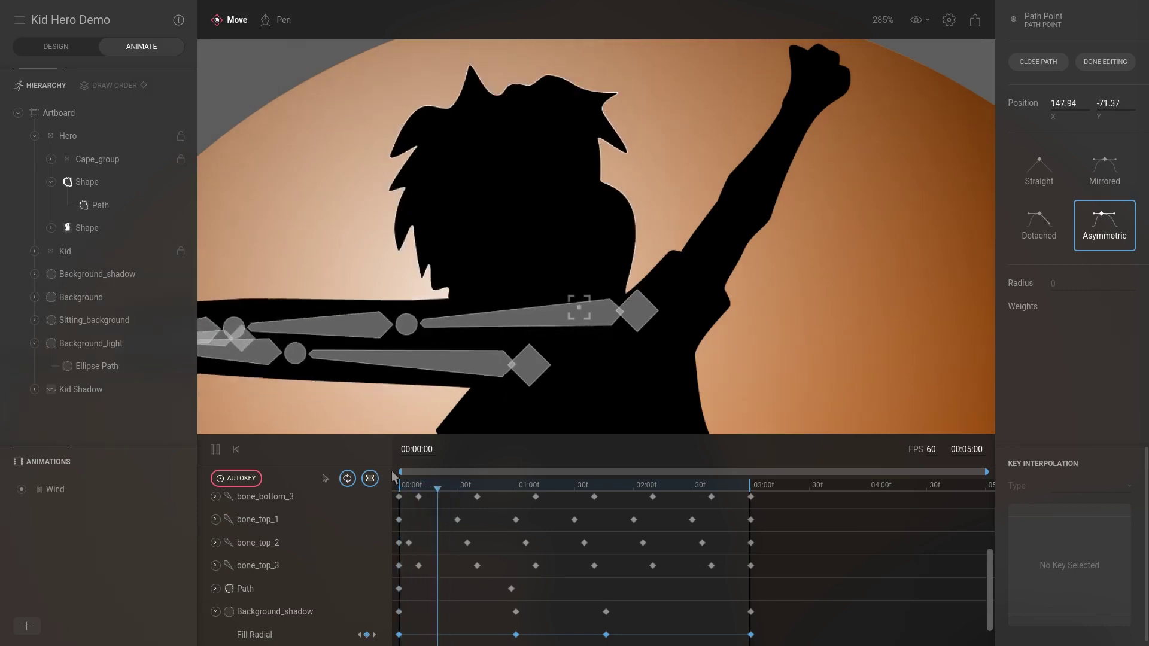
key(space)
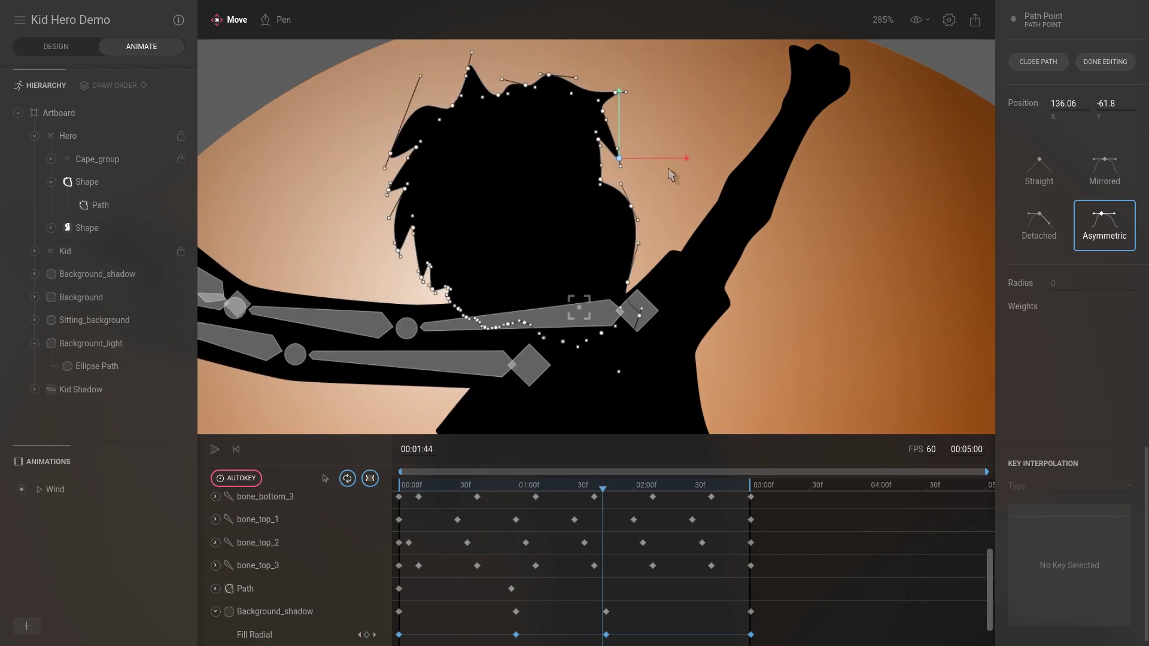
key(Home)
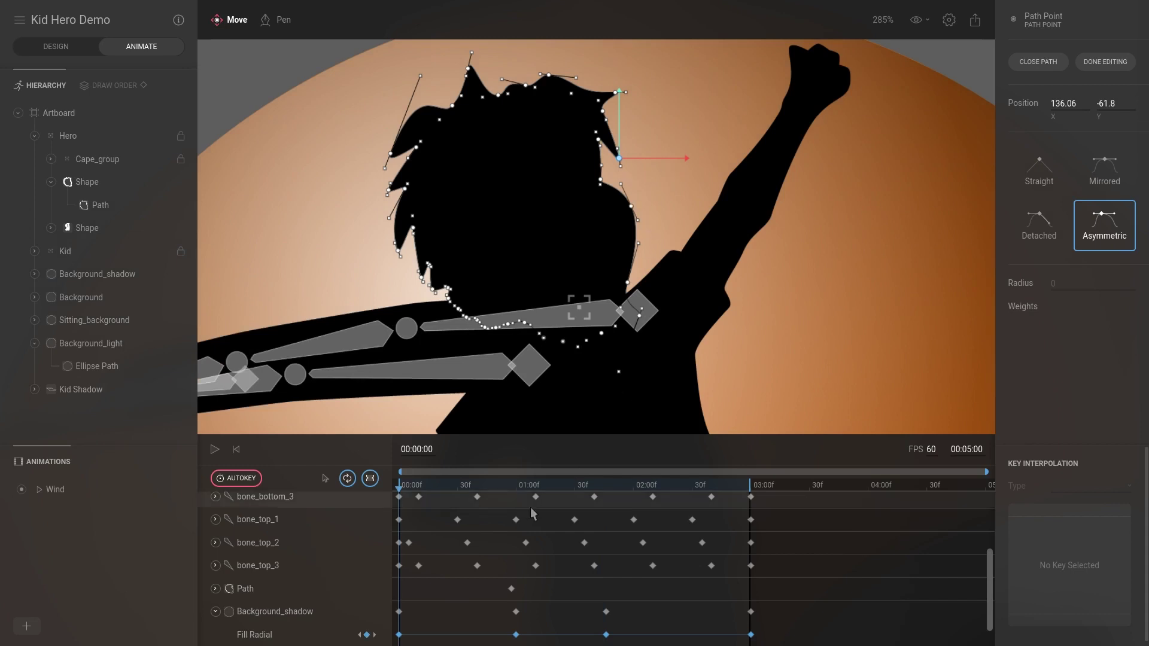
scroll(418, 626, down, 1)
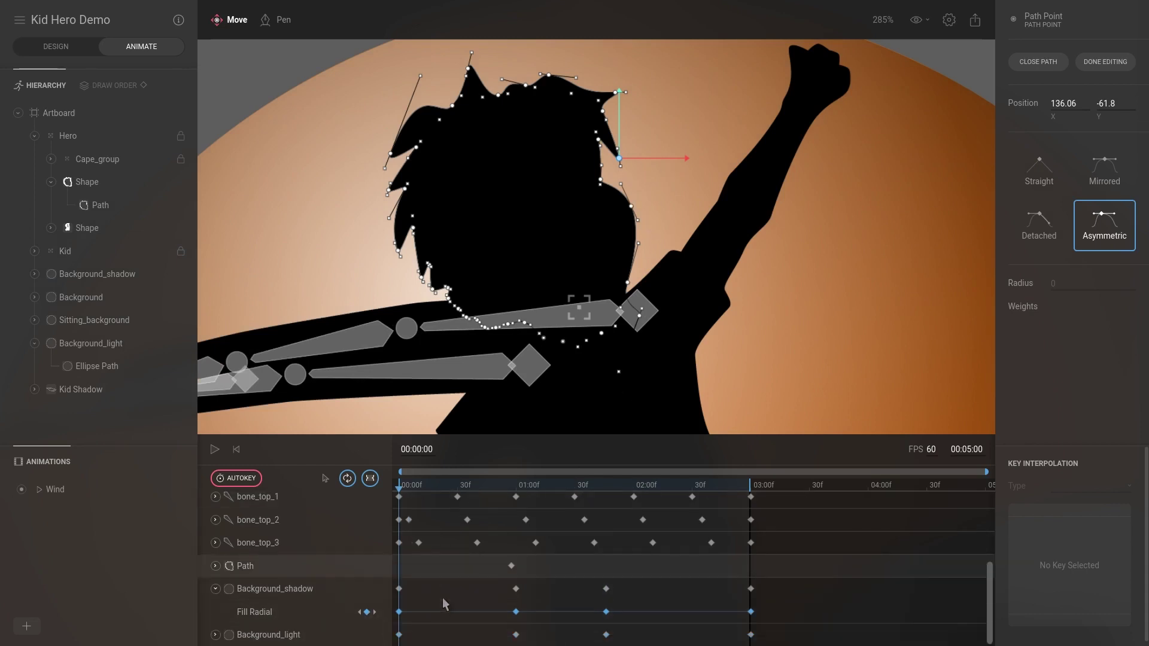
key(space)
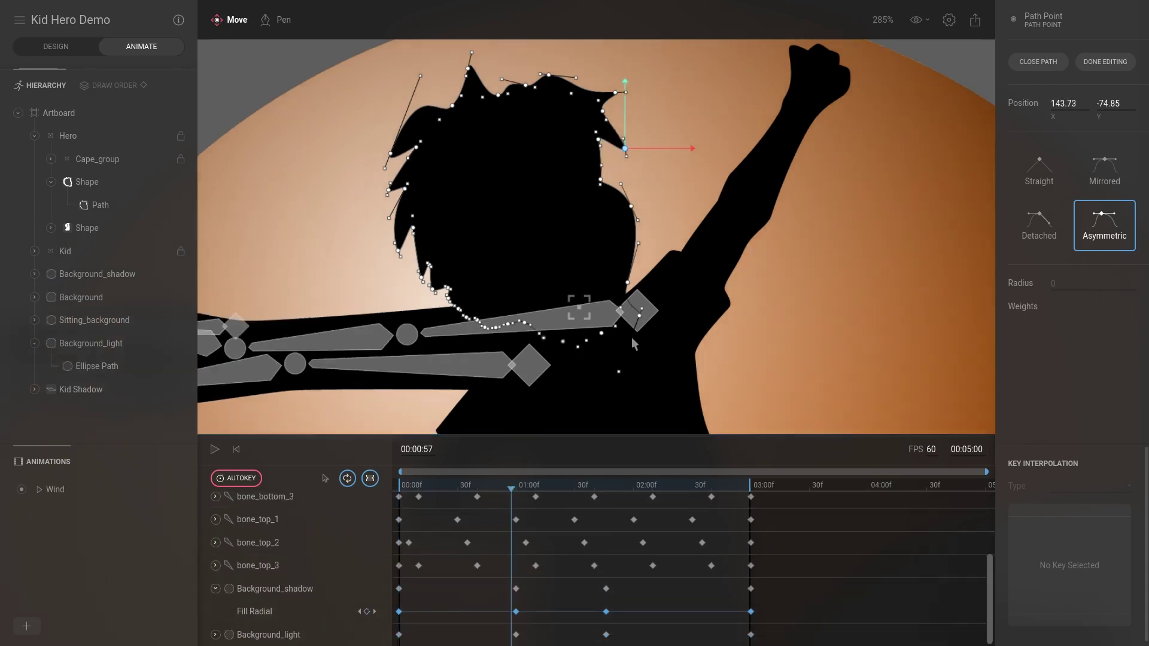
click(841, 85)
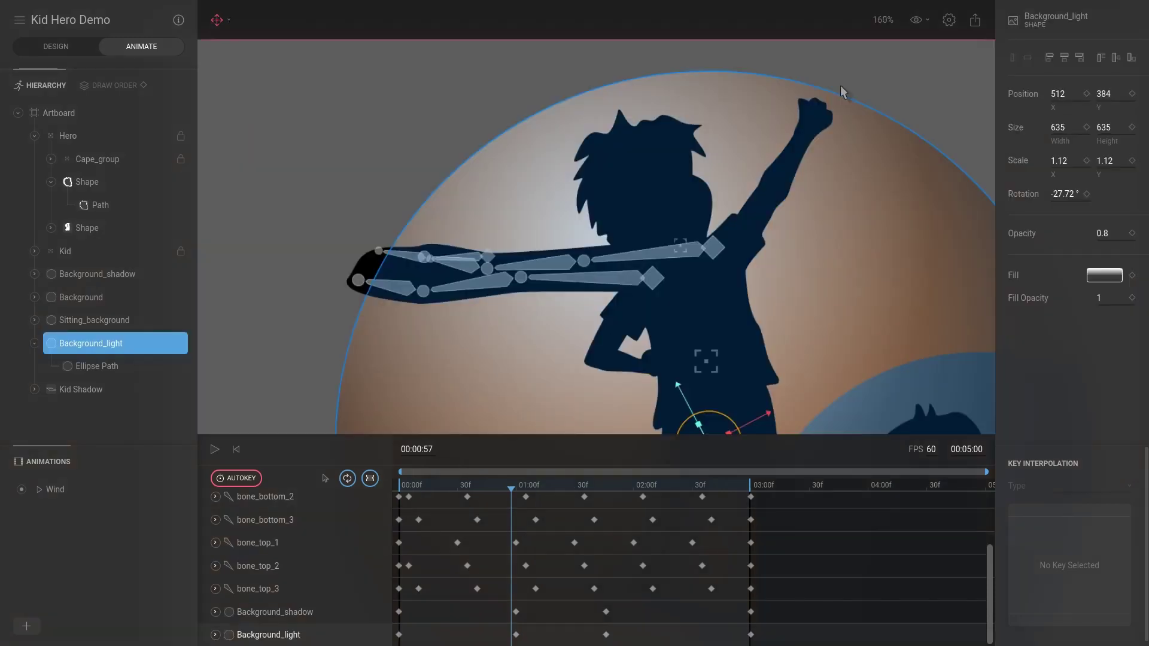
click(860, 77)
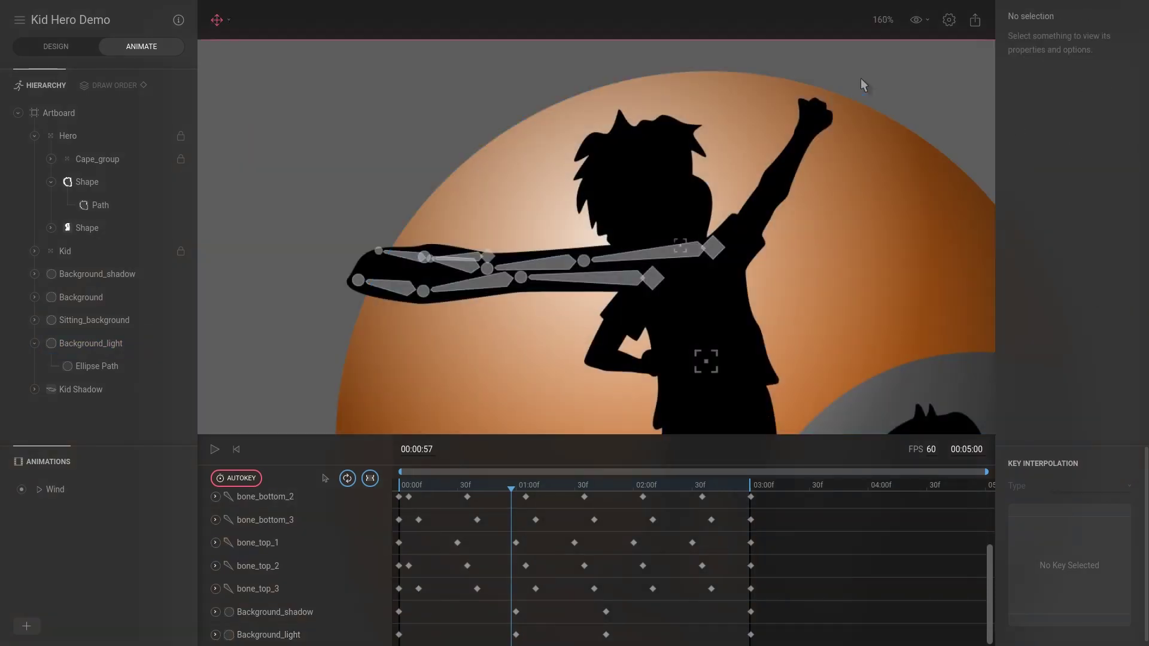